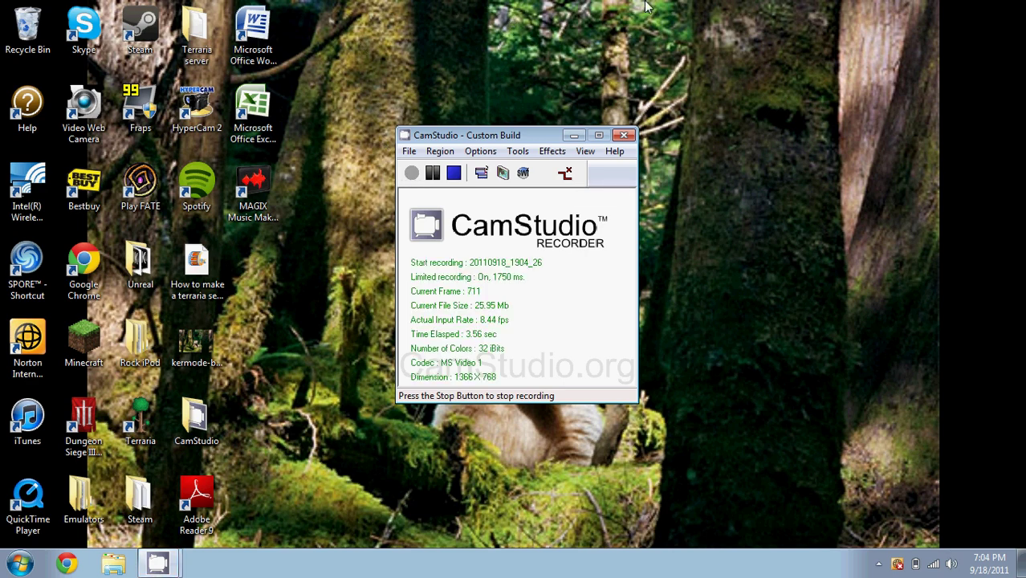
Step: Minimize the recorder window, open Google Chrome and go to dyndns.com
left_click(573, 135)
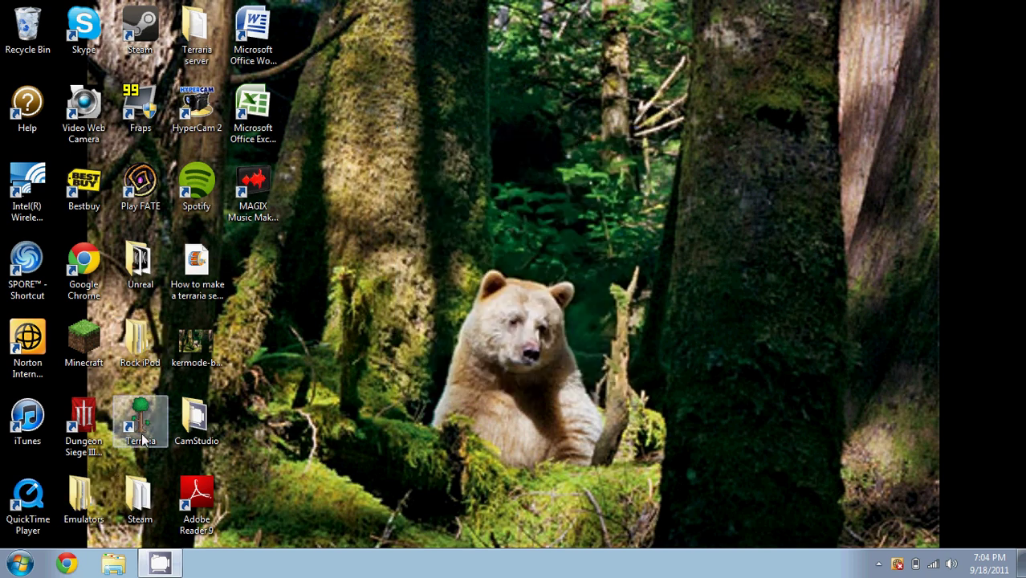
double_click(98, 274)
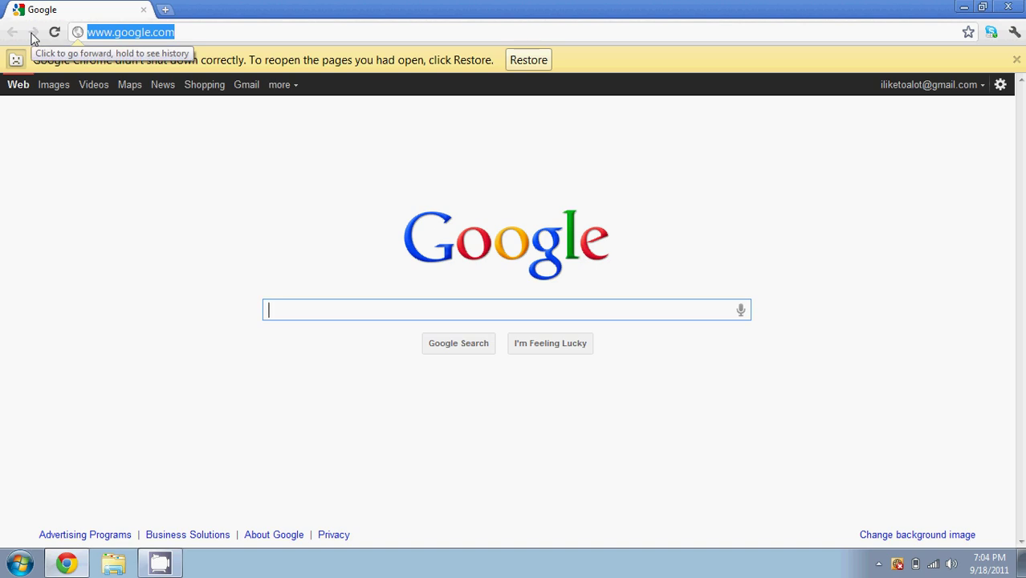
type("dyndns")
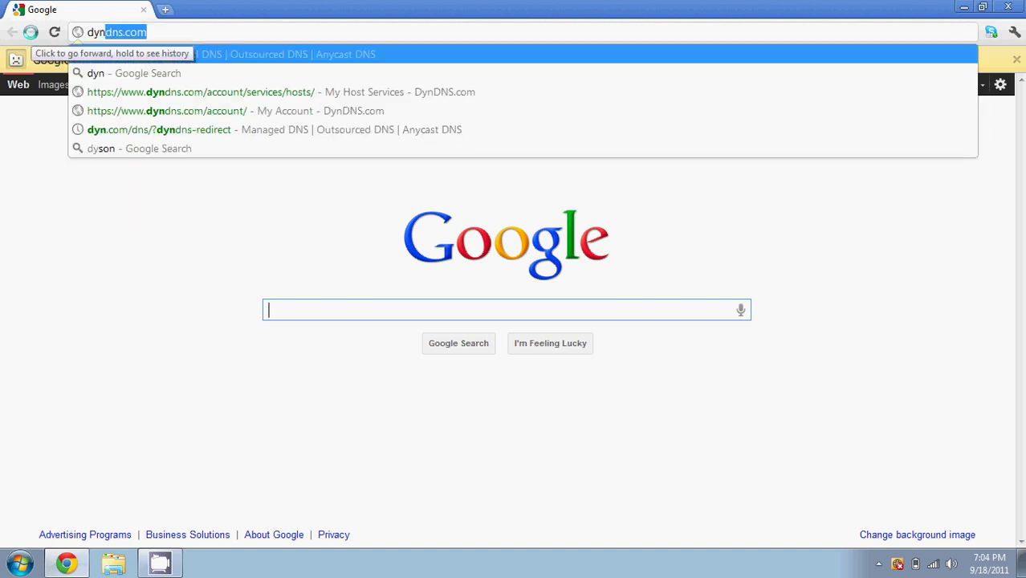
type(".com")
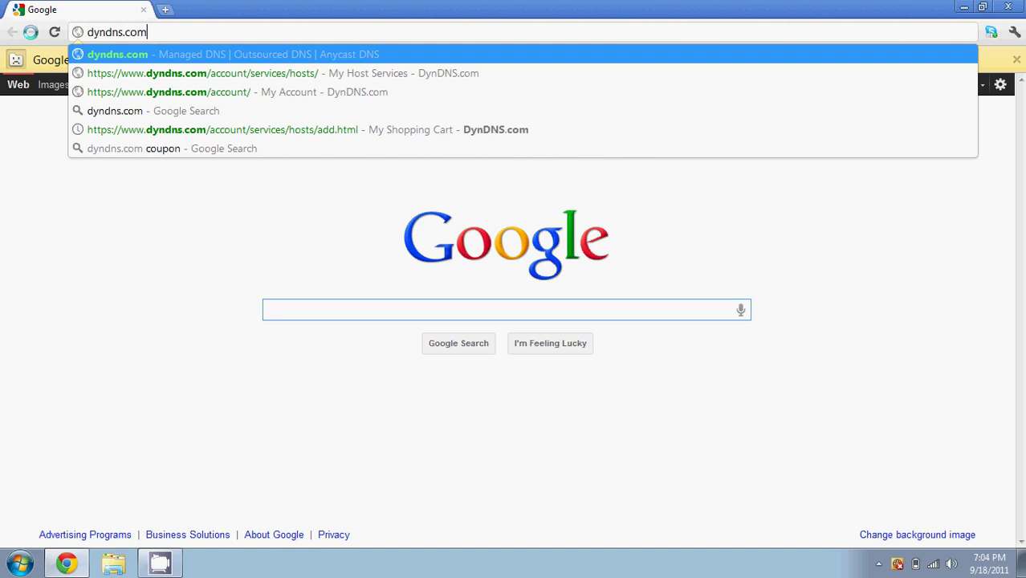
key("Return")
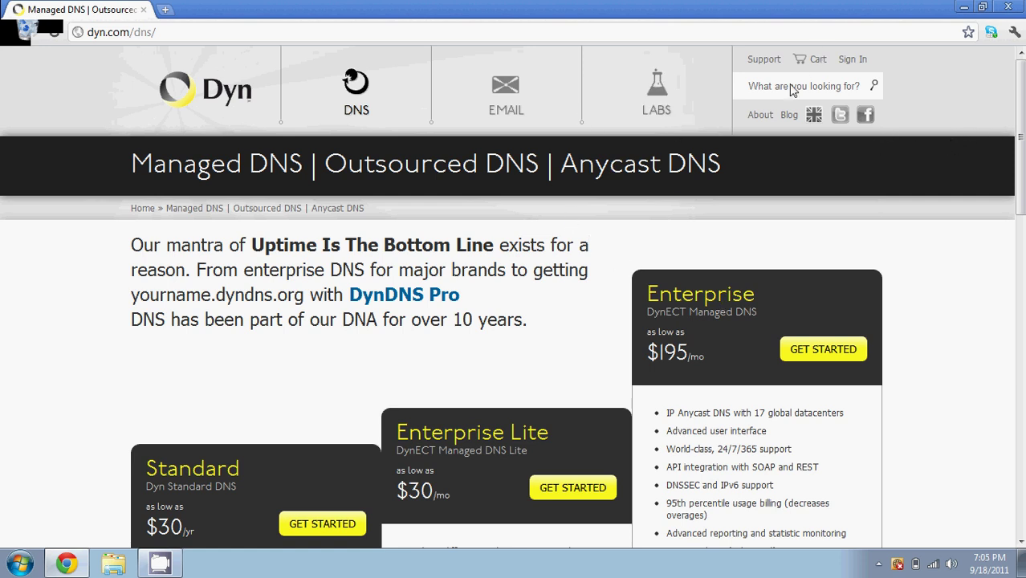
Step: Sign in to the existing Dyn account with the account username and password
left_click(865, 60)
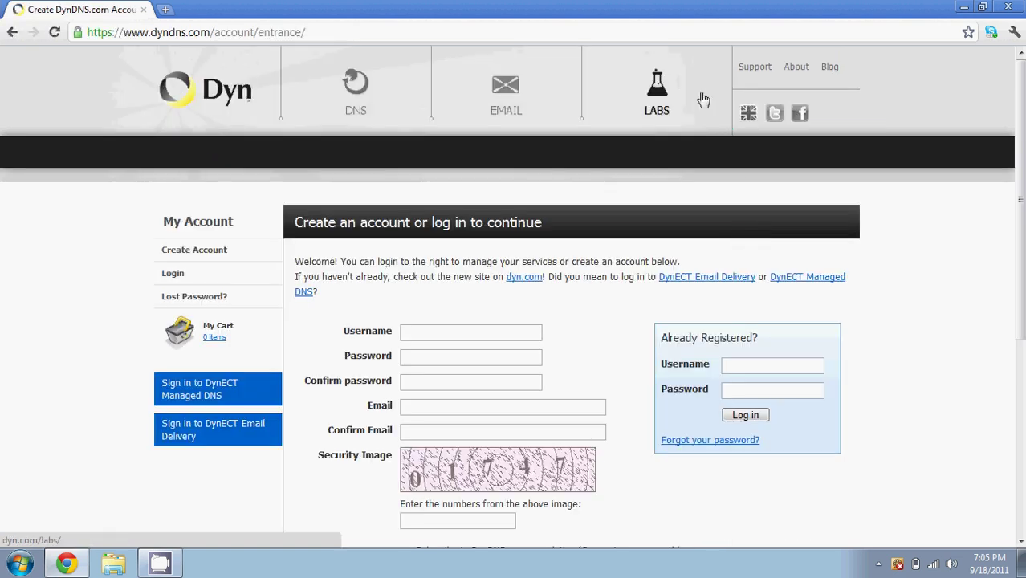
left_click(753, 366)
type("eski")
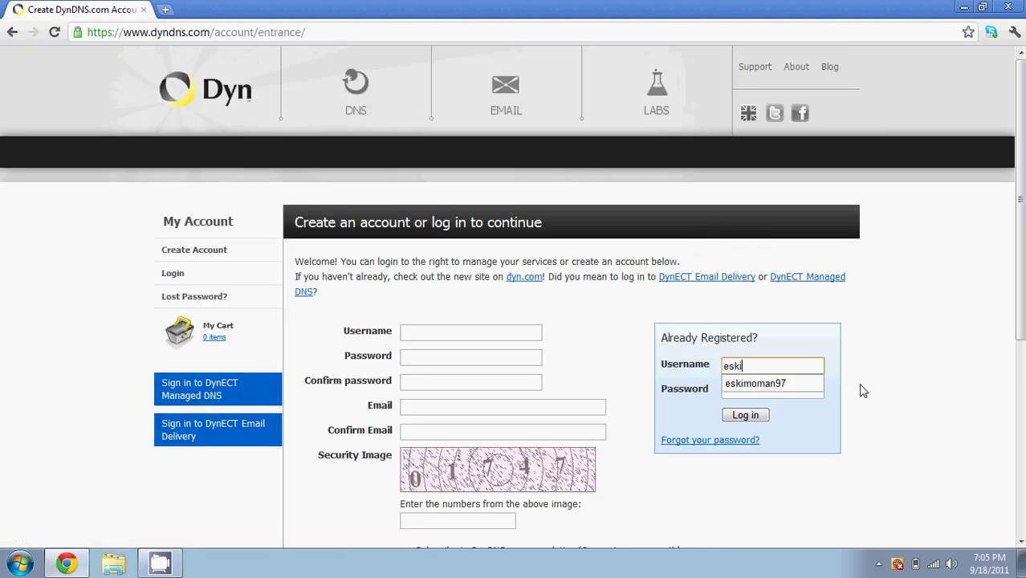
type("m")
left_click(773, 383)
left_click(779, 397)
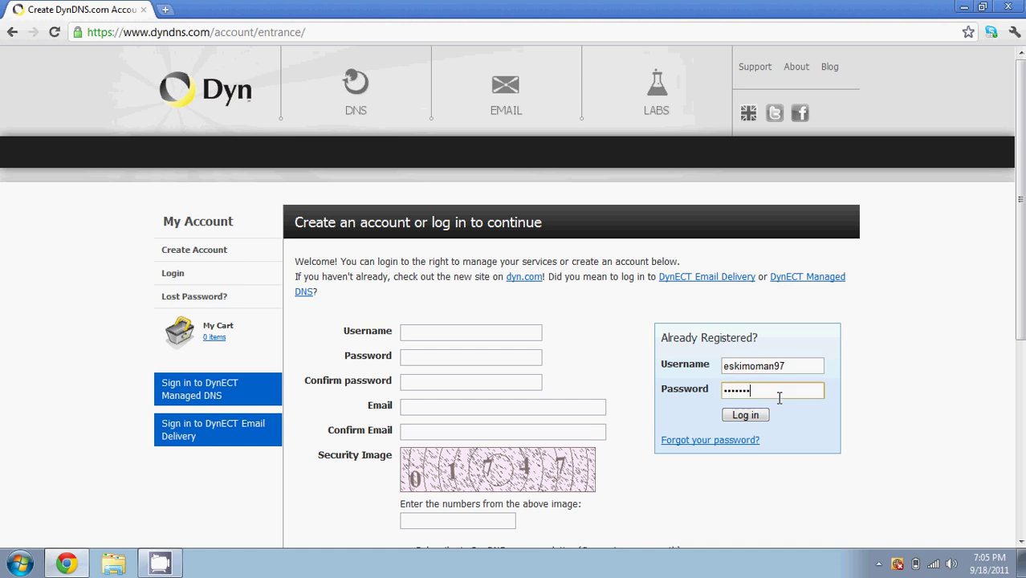
left_click(762, 416)
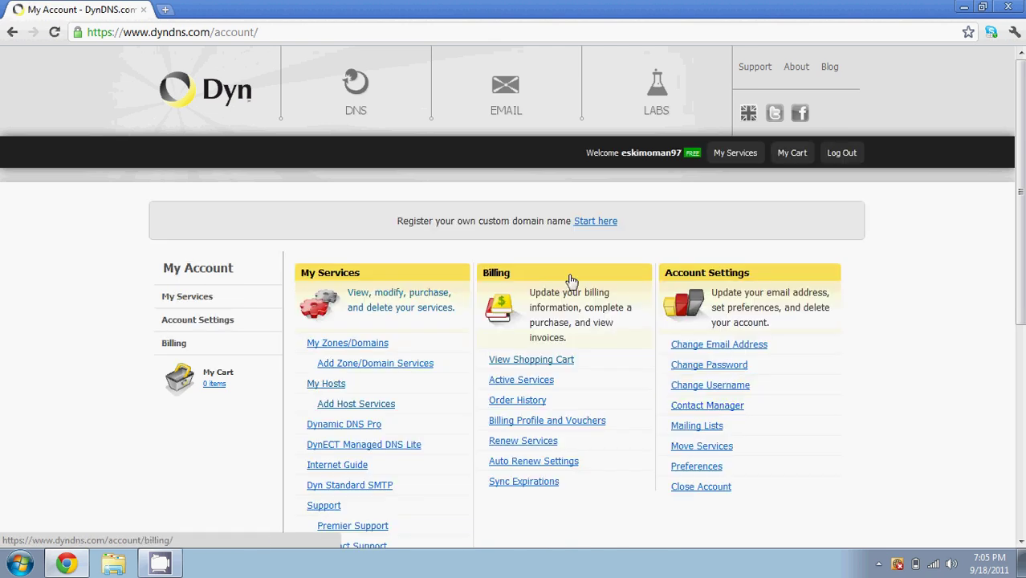
Step: Review the account's services and open its Dynamic DNS Hosts page
left_click(223, 308)
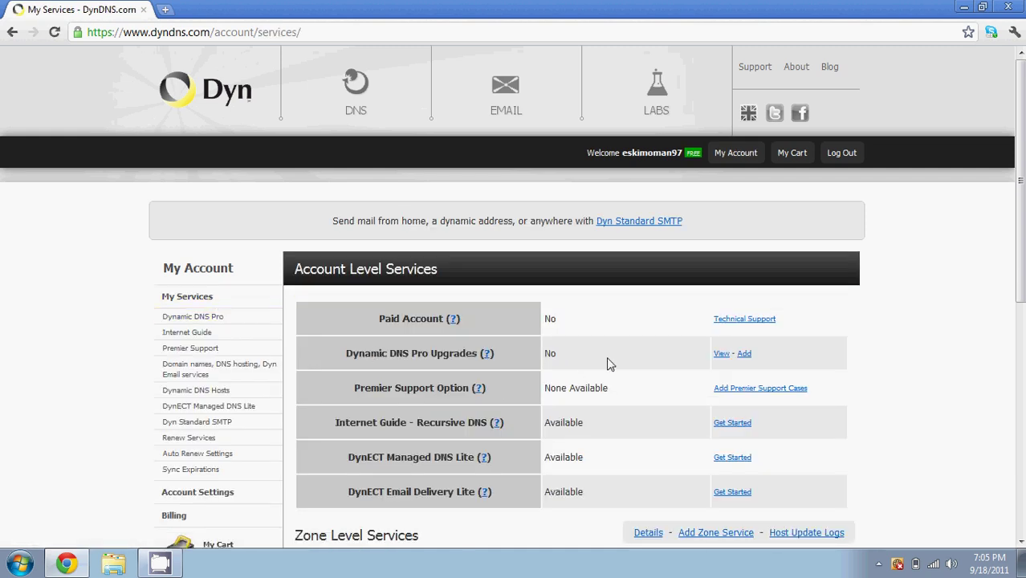
scroll(616, 354, "down", 1)
scroll(618, 351, "down", 1)
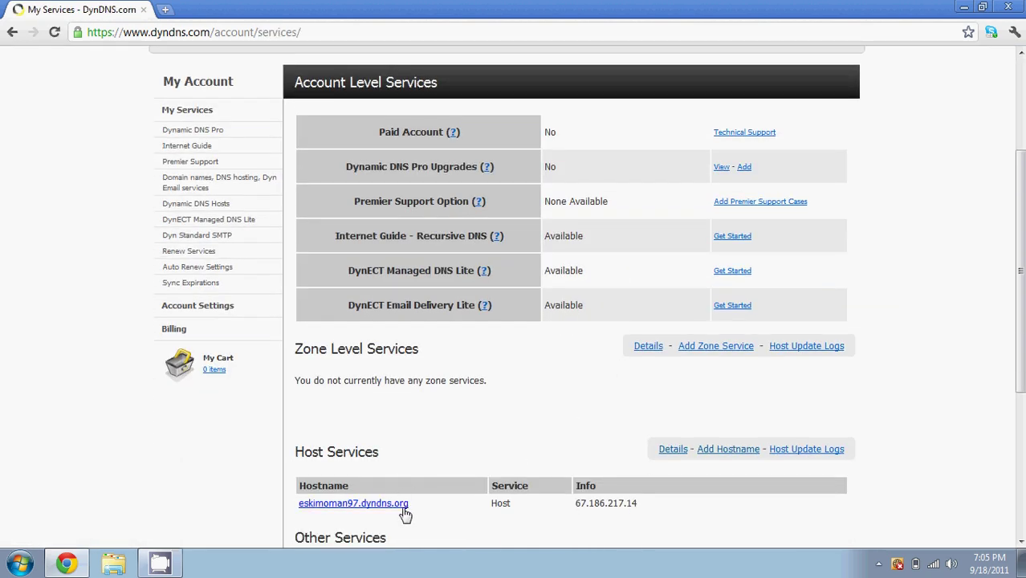
scroll(609, 441, "up", 4)
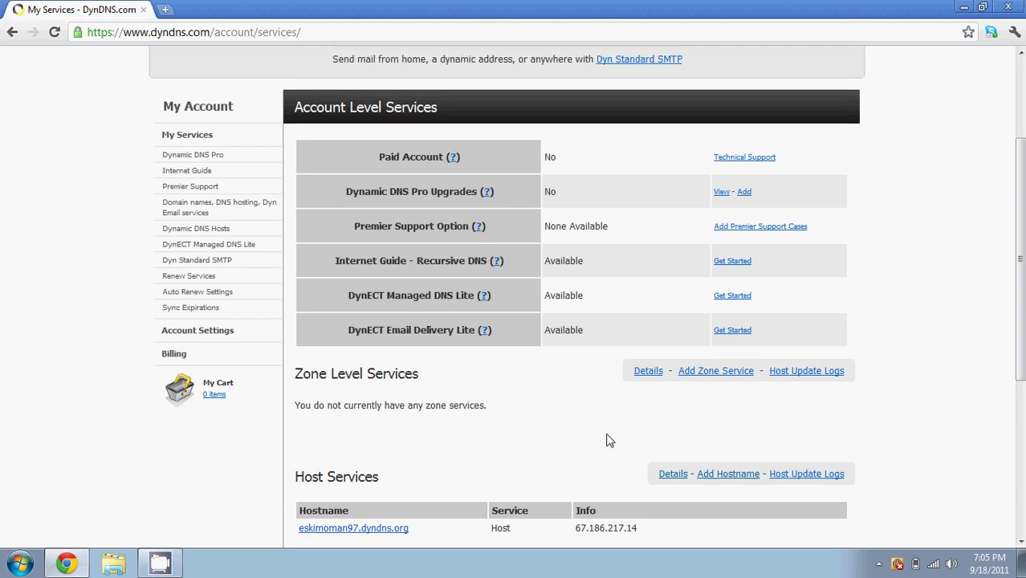
scroll(364, 409, "down", 4)
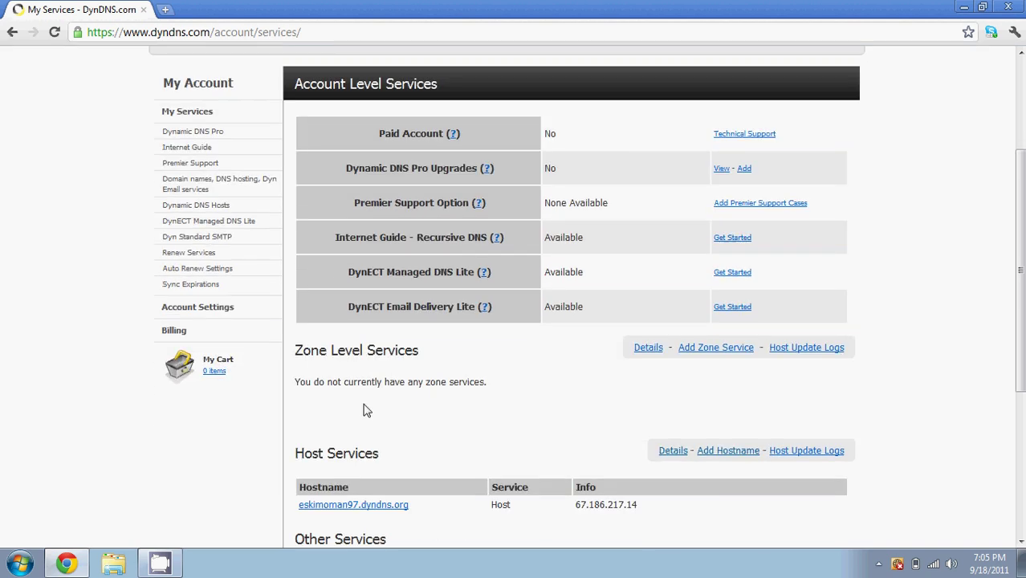
scroll(385, 424, "up", 1)
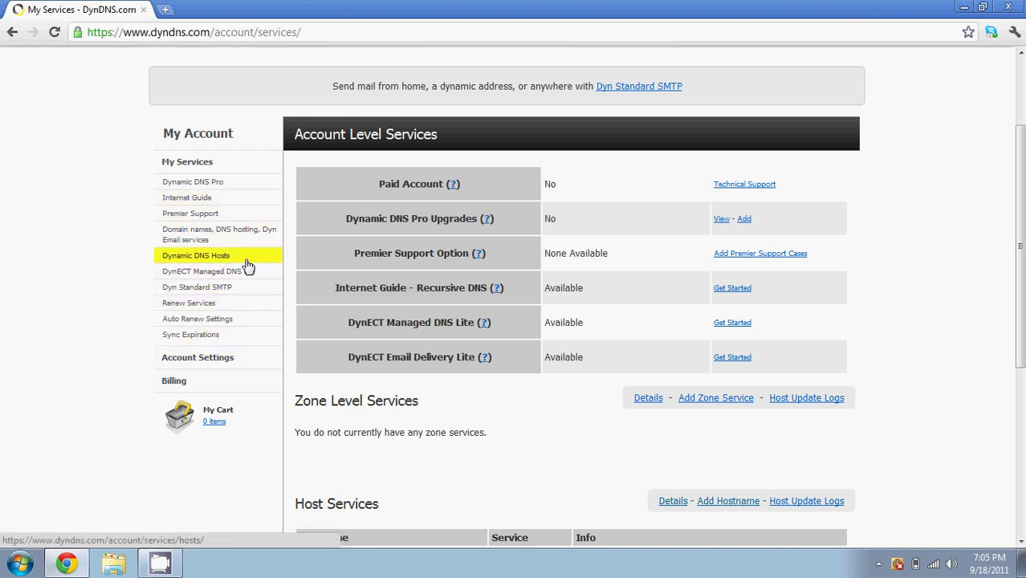
left_click(247, 265)
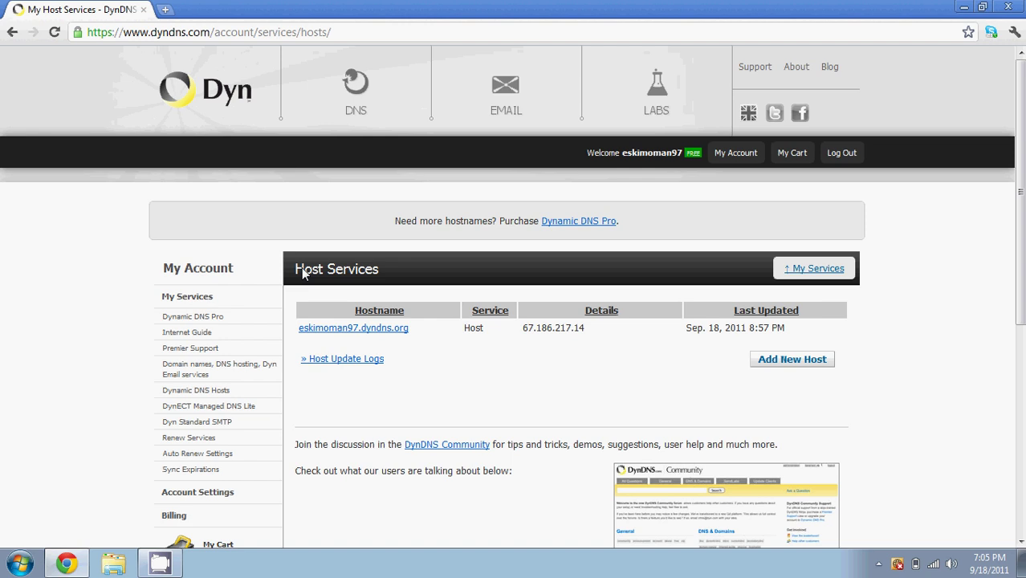
left_click(399, 329)
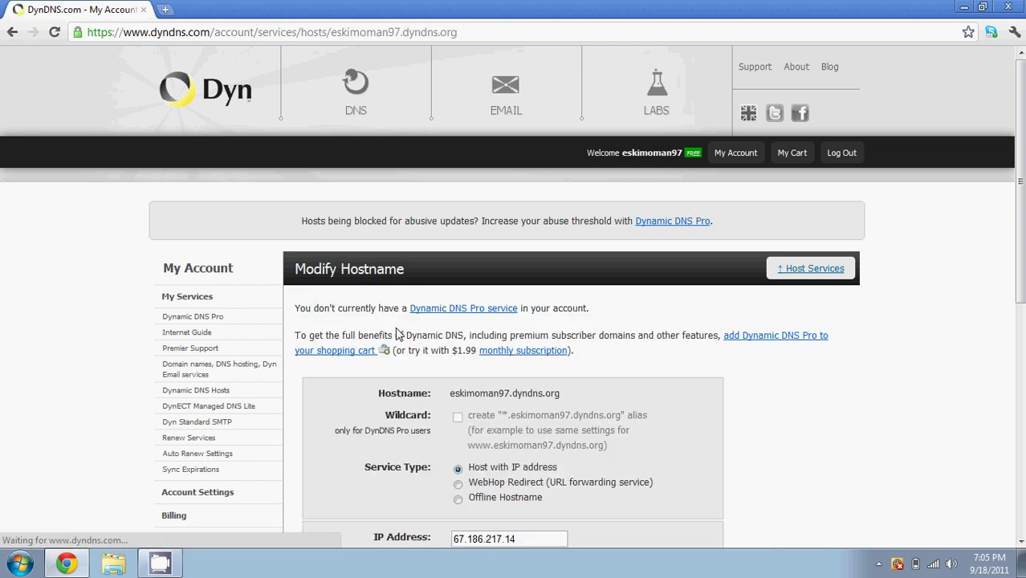
scroll(704, 309, "down", 5)
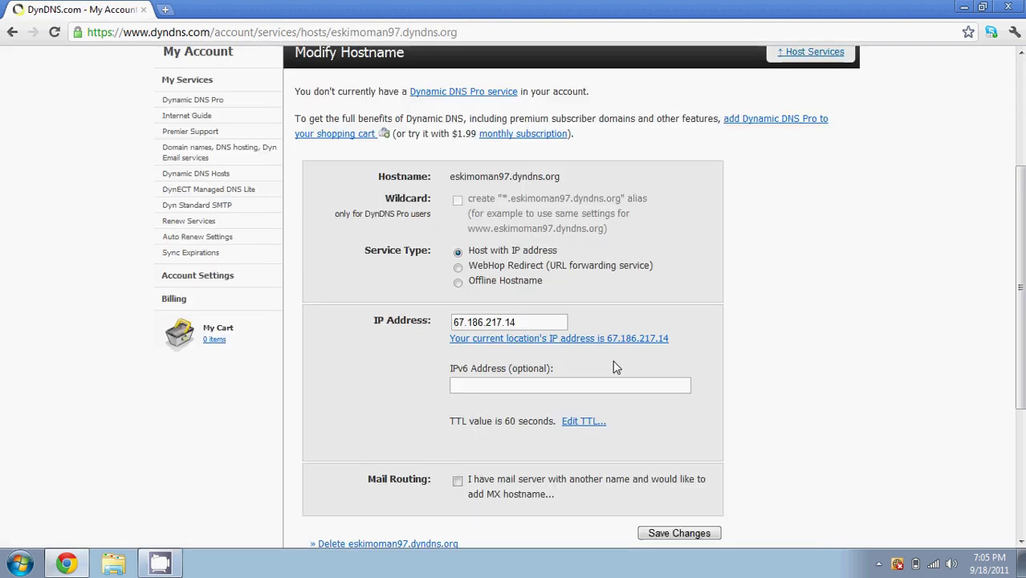
scroll(616, 367, "down", 3)
left_click(430, 404)
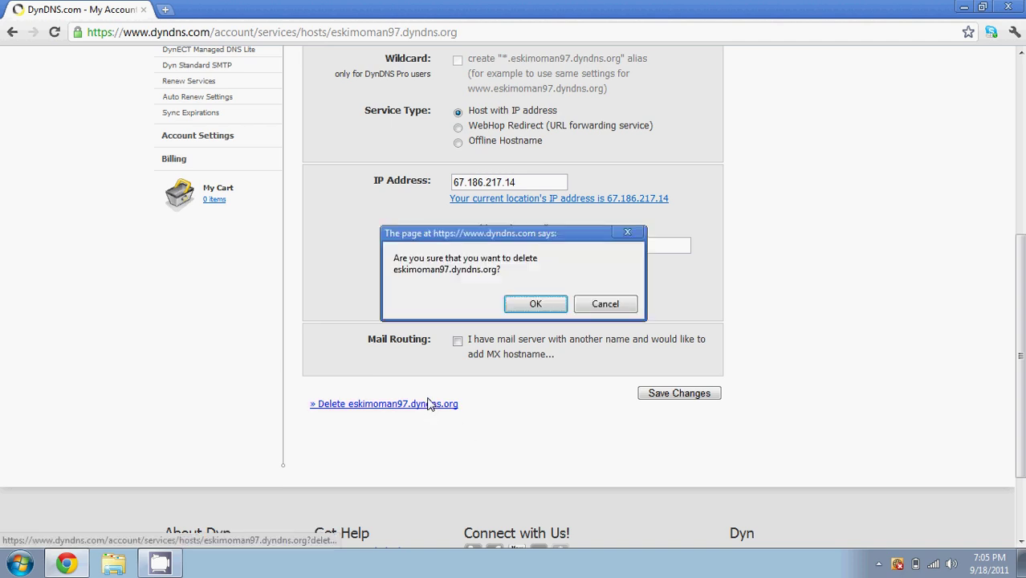
left_click(535, 305)
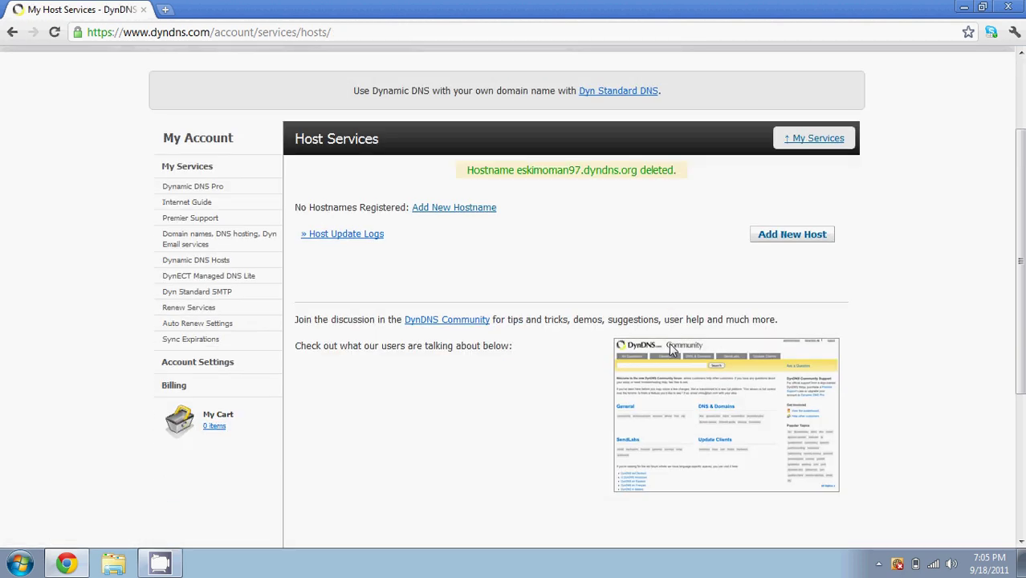
scroll(671, 349, "up", 1)
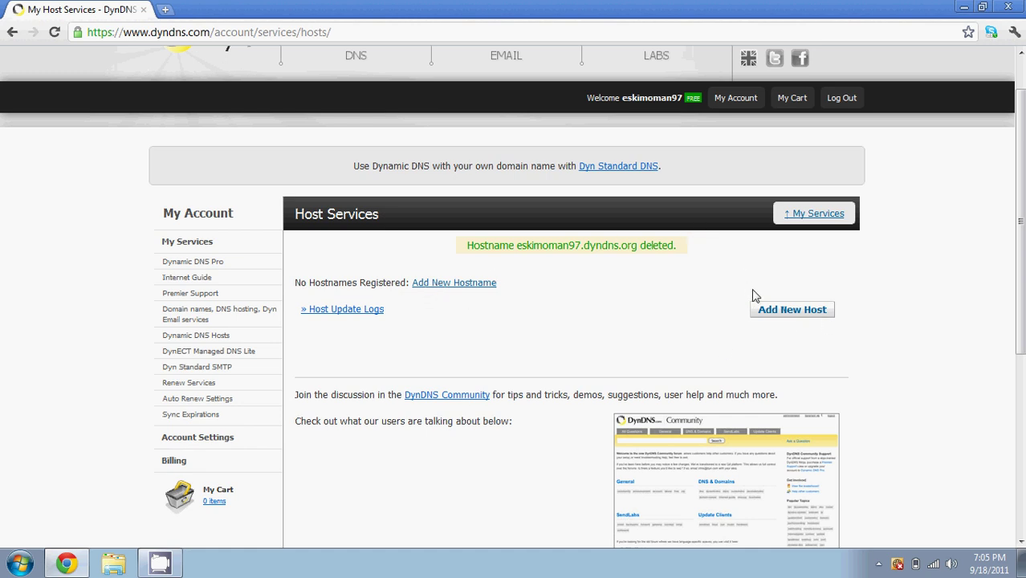
left_click(776, 314)
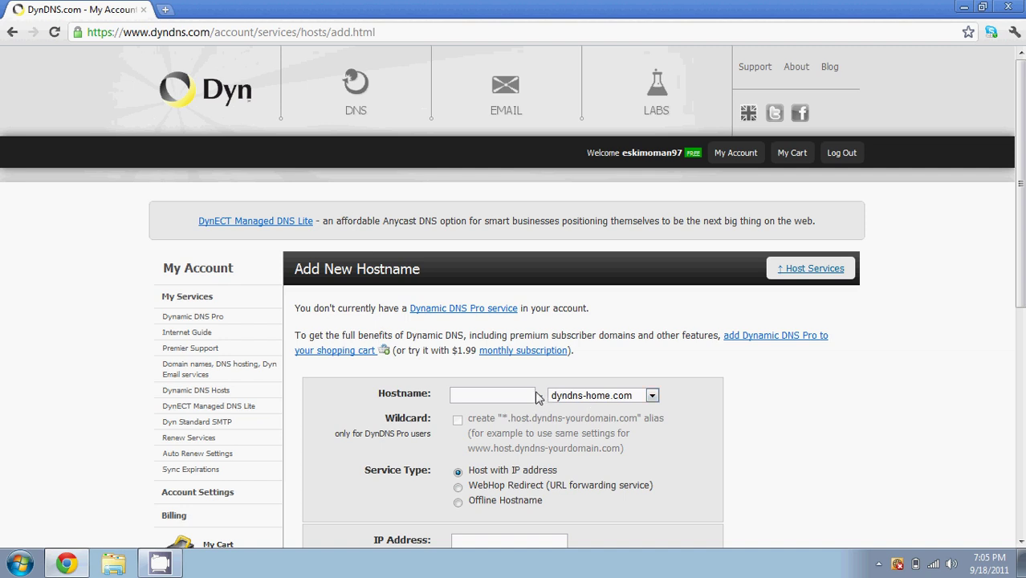
scroll(474, 393, "down", 2)
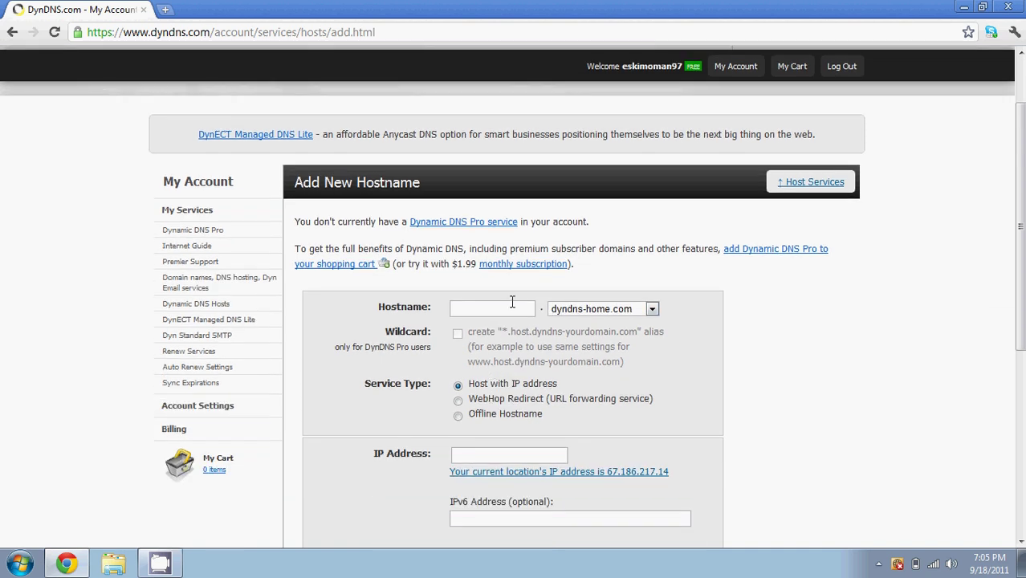
type("eskim")
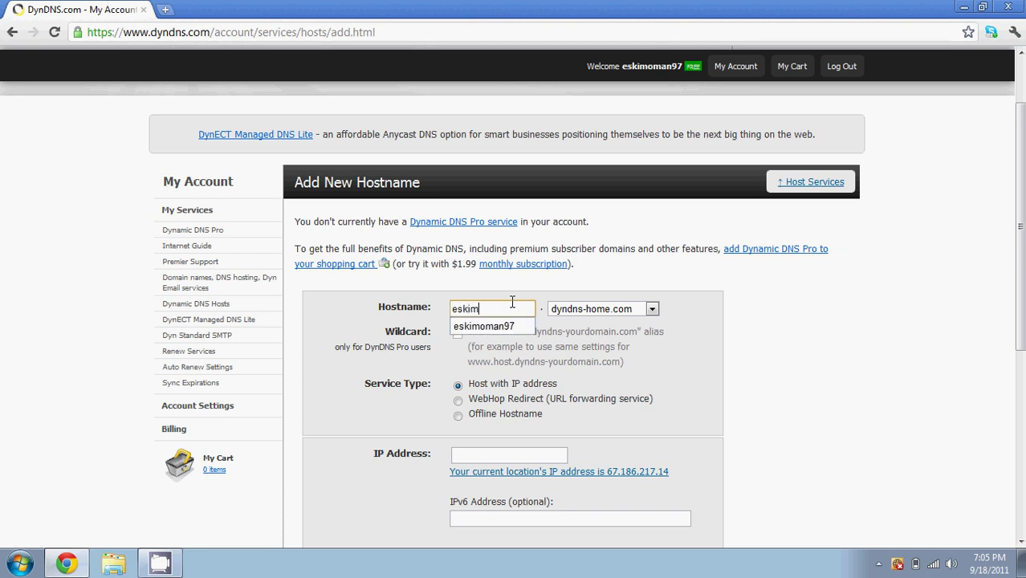
type("oms")
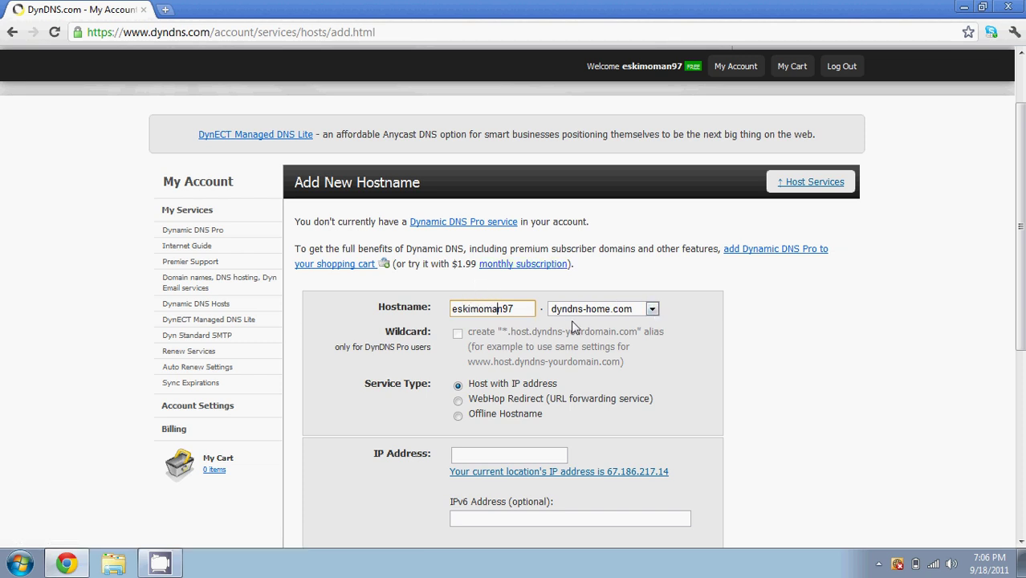
left_click(652, 309)
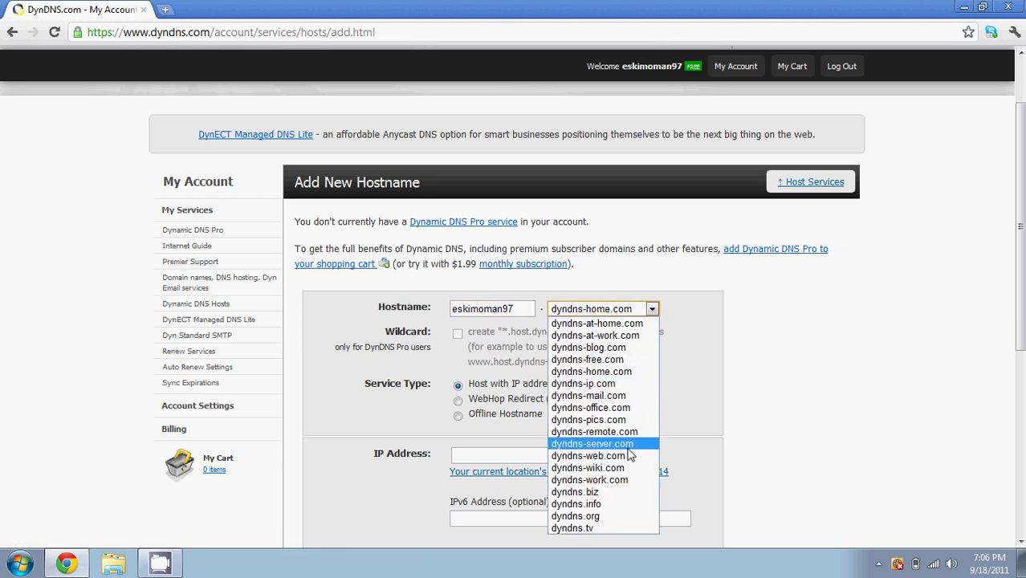
left_click(617, 518)
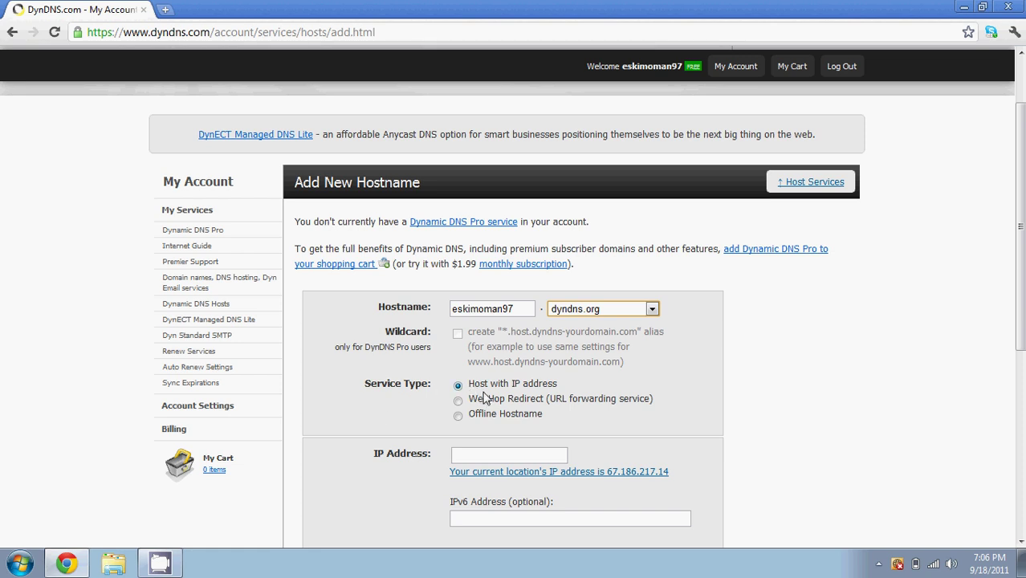
Step: Set the new host's IP address to the current location's IP address
scroll(598, 395, "down", 3)
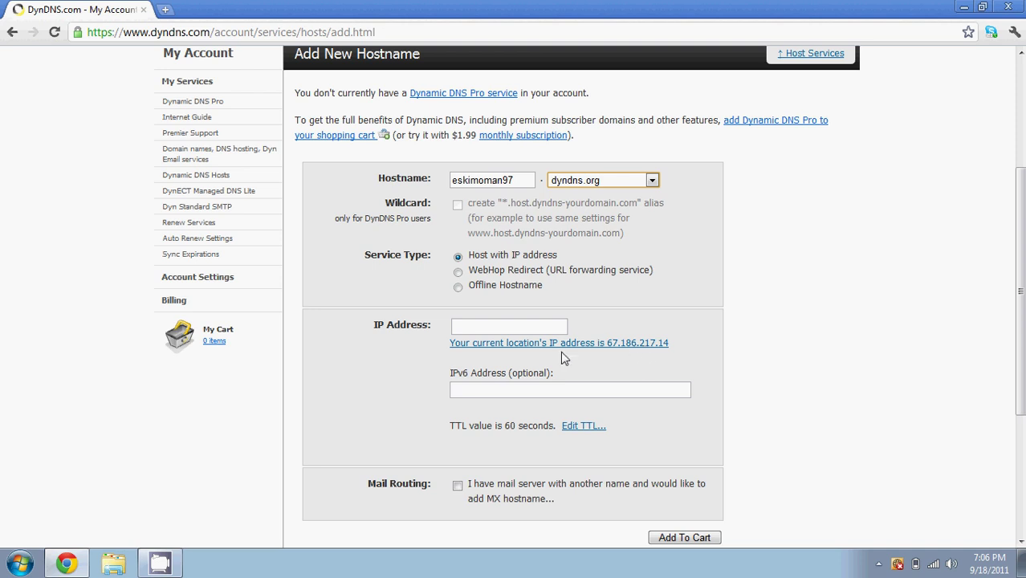
left_click(542, 326)
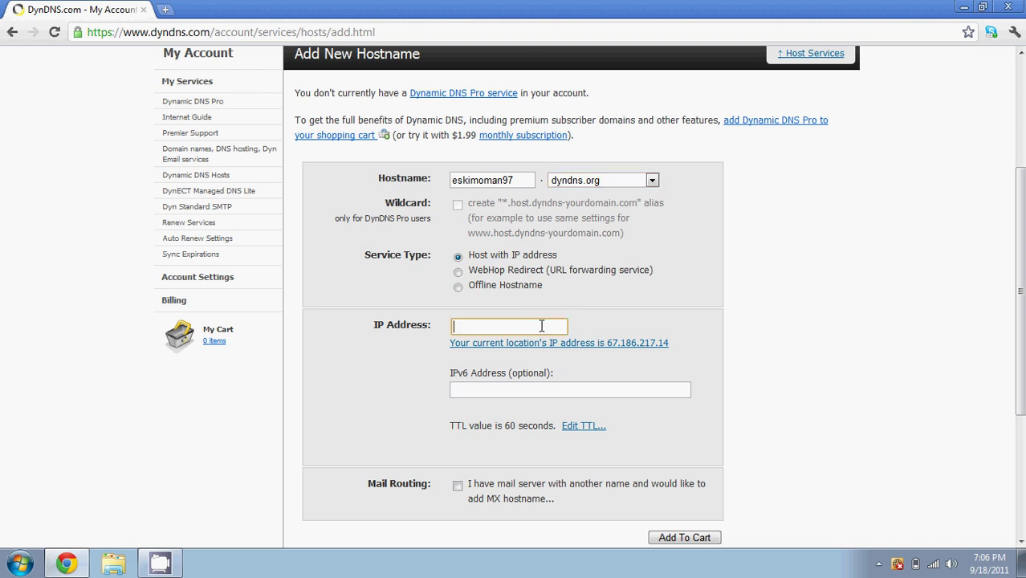
type("6")
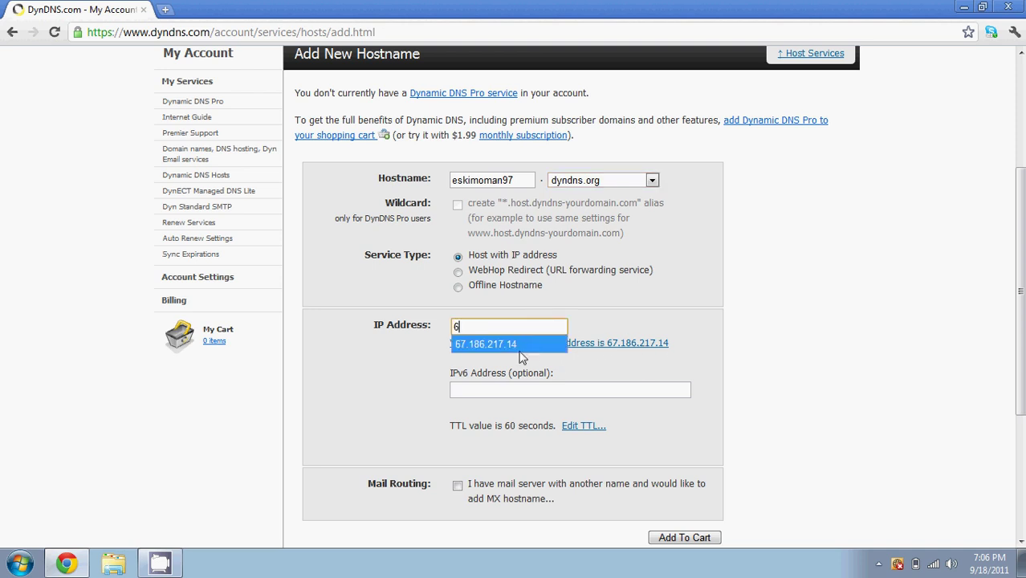
left_click(522, 345)
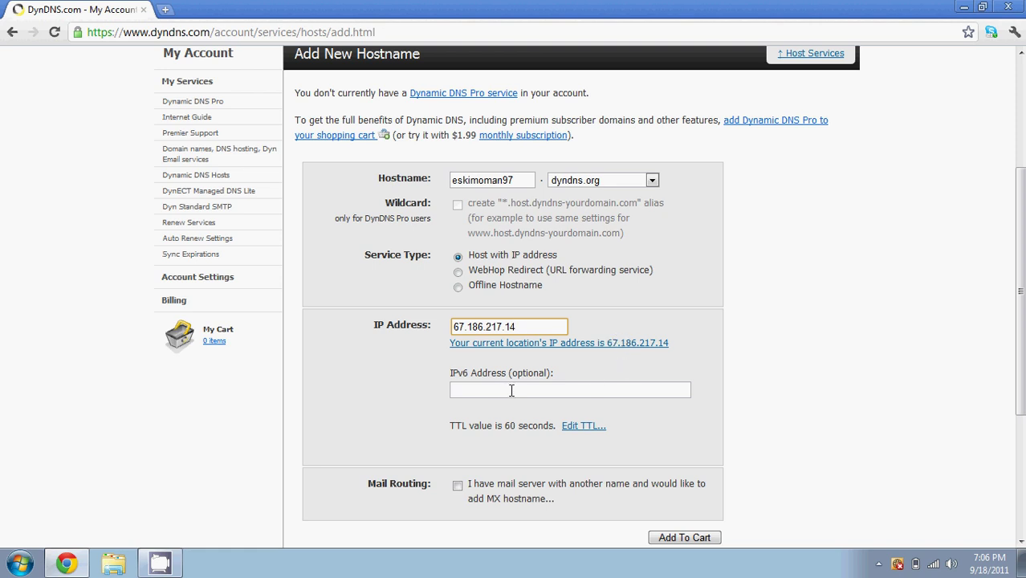
Step: Add the new host to the cart and complete the free checkout to activate it
scroll(562, 387, "down", 3)
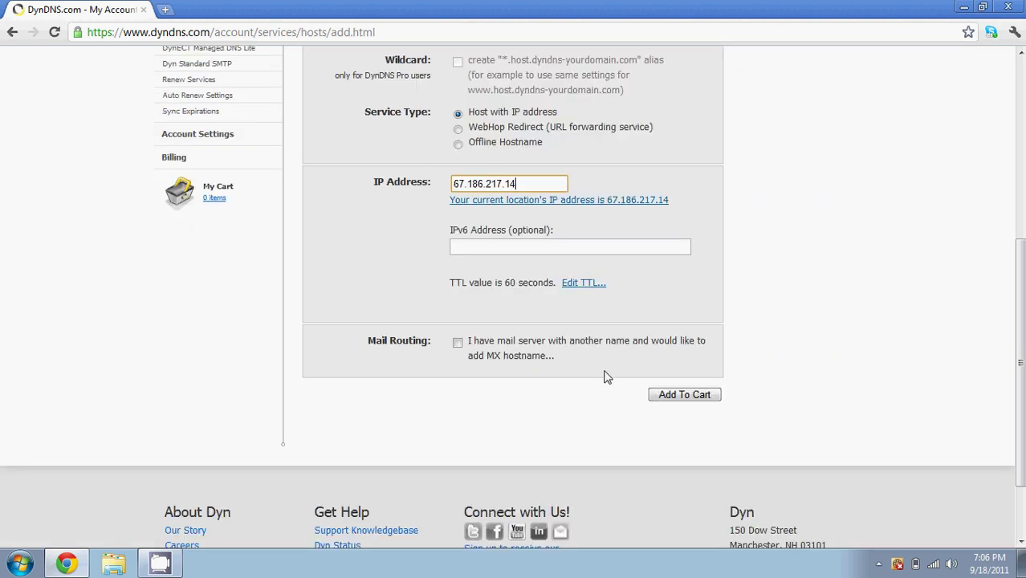
scroll(538, 344, "up", 3)
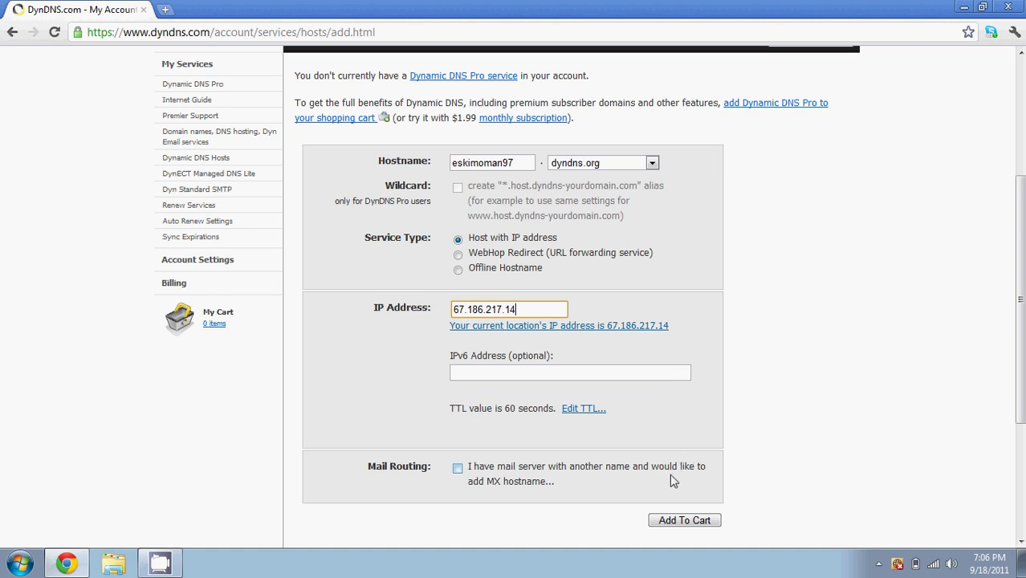
left_click(684, 522)
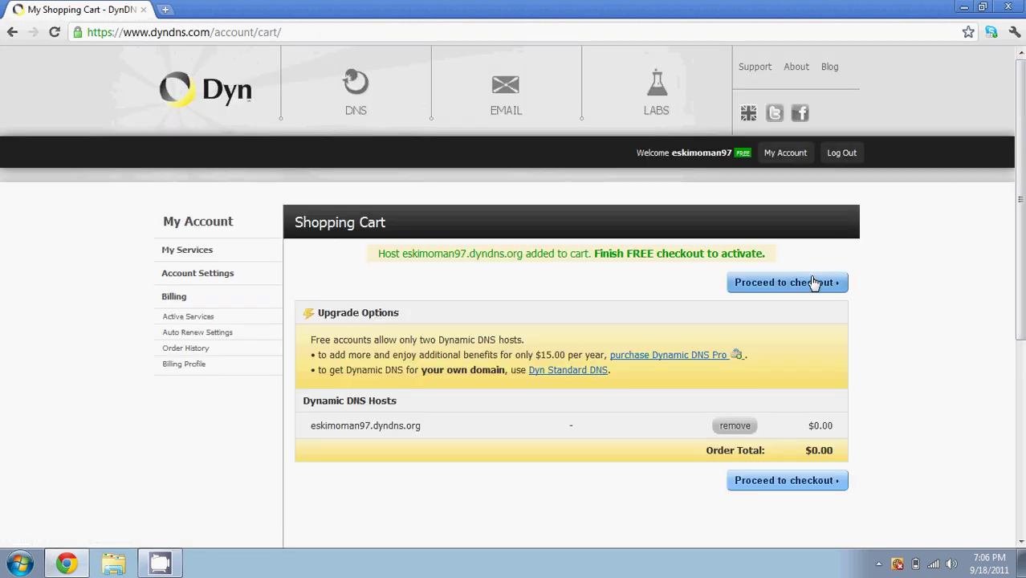
left_click(811, 283)
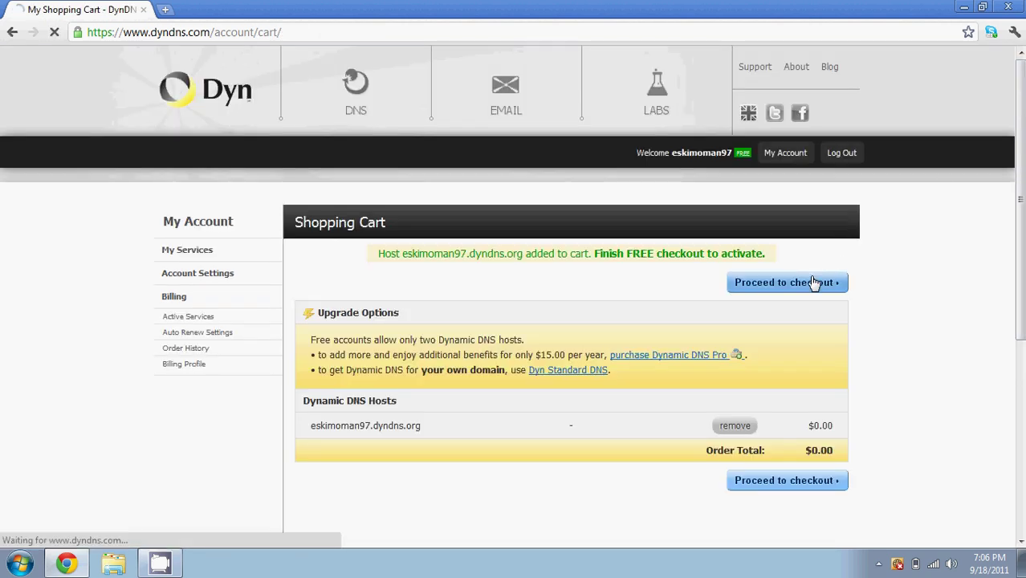
left_click(765, 363)
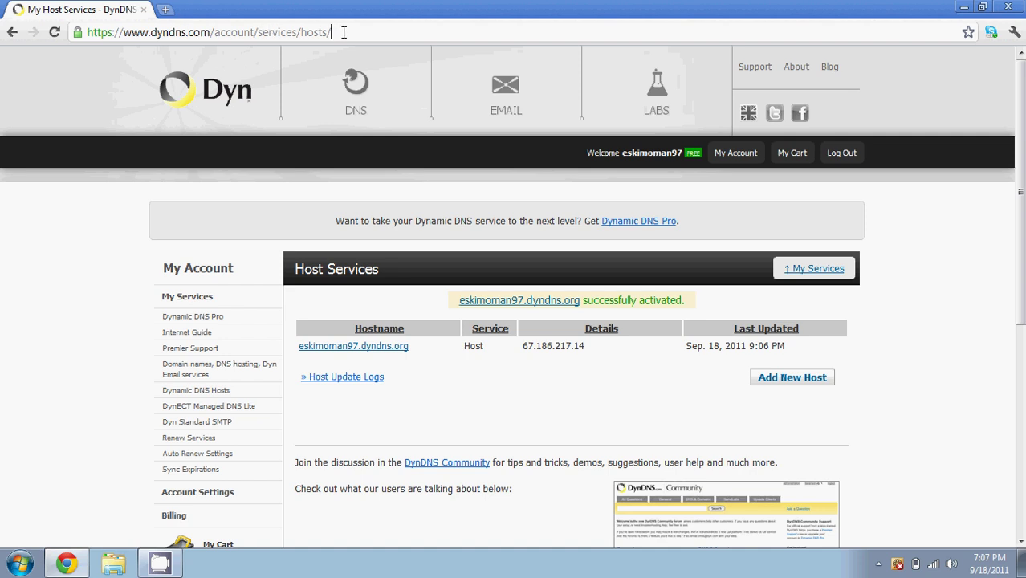
Step: Search the web for "t-shock" and open the installation instructions from the TShock for Terraria site
left_click(343, 32)
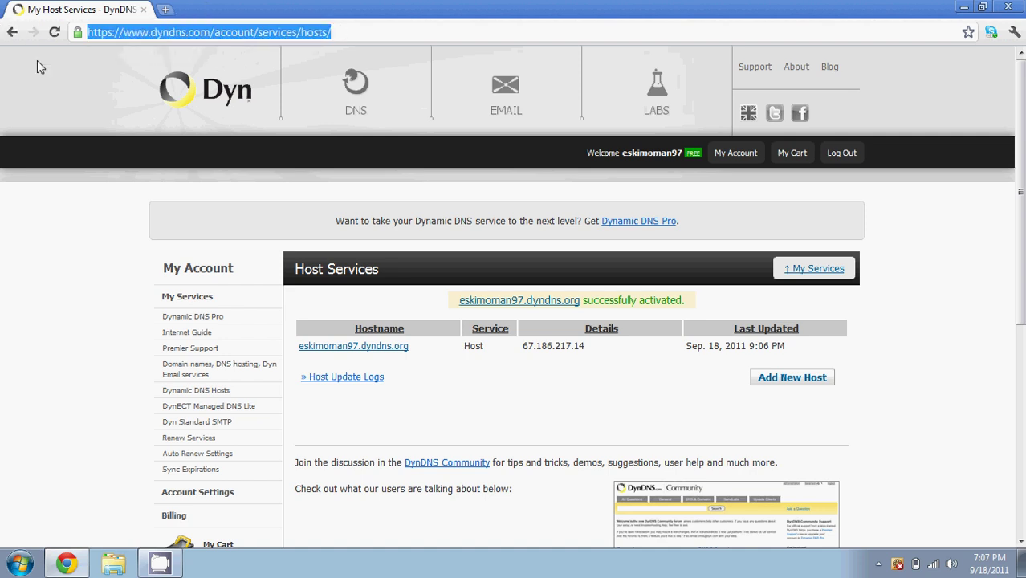
type("t-sjock")
key("BackSpace")
key("BackSpace")
key("BackSpace")
key("BackSpace")
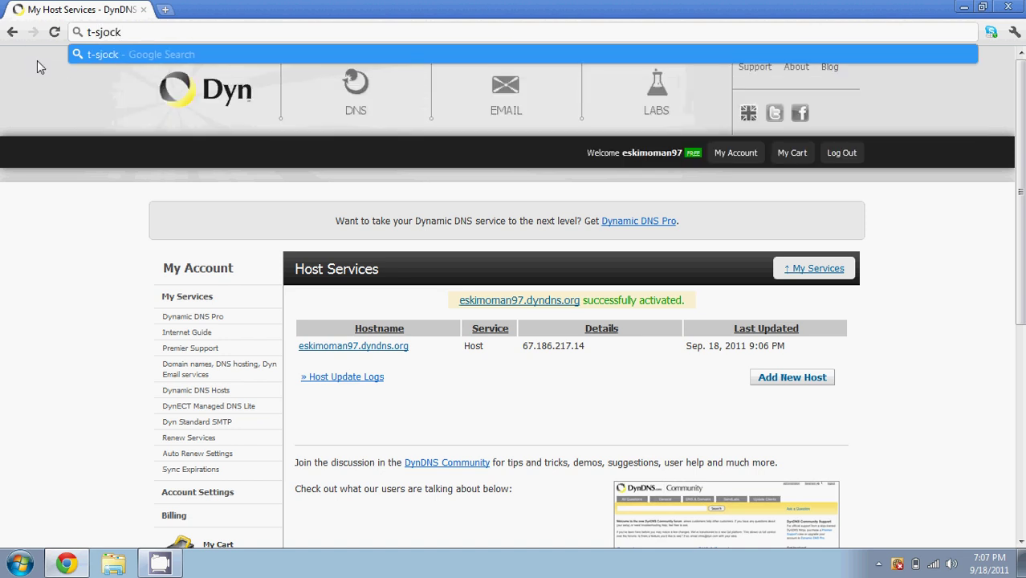
type("hock")
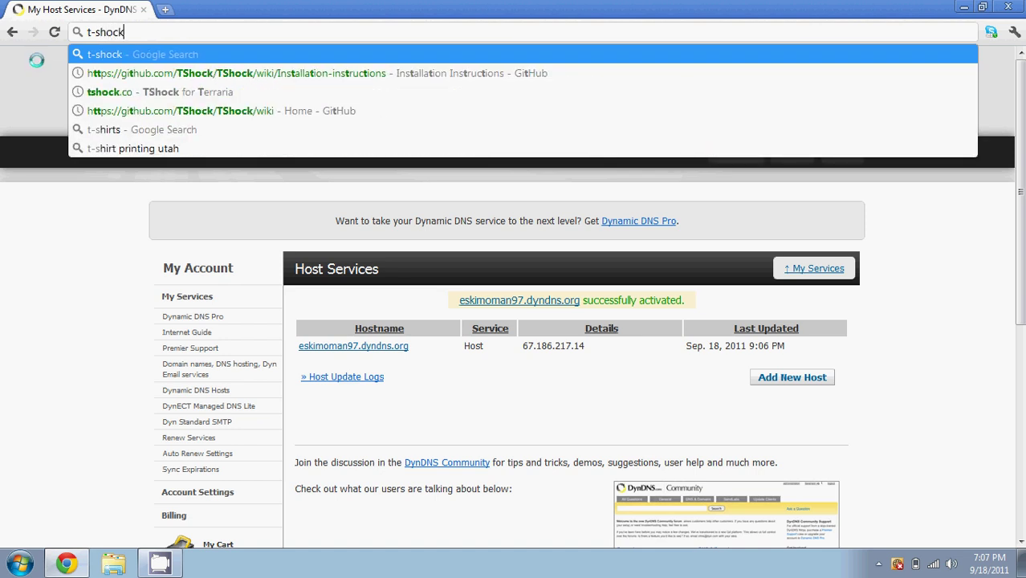
key("Return")
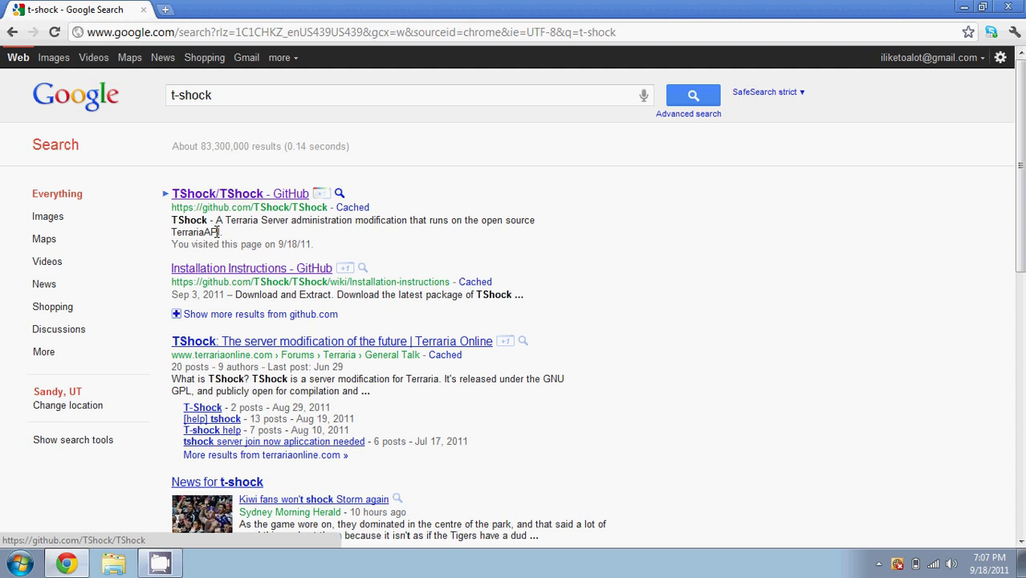
scroll(238, 276, "down", 1)
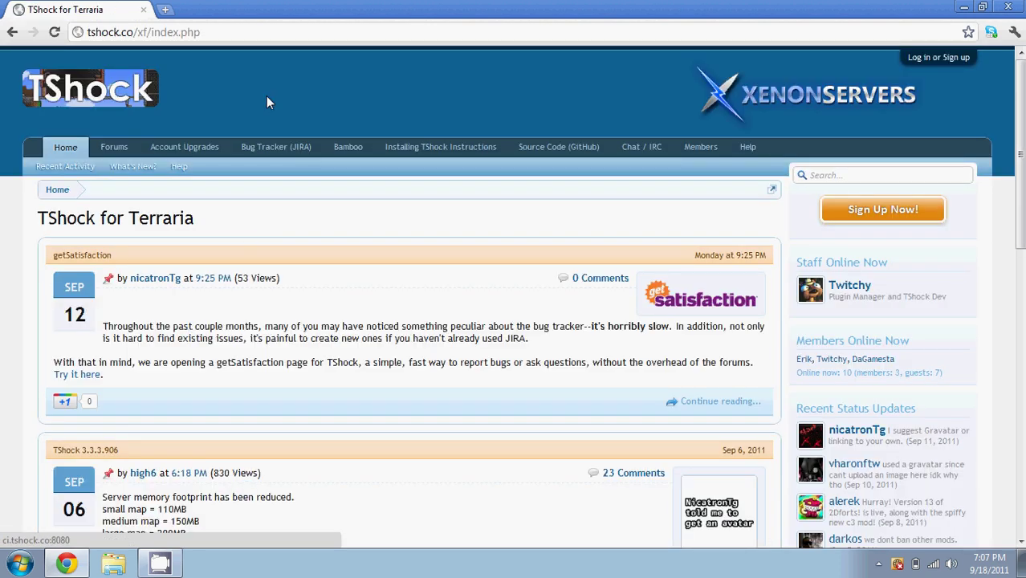
left_click(454, 149)
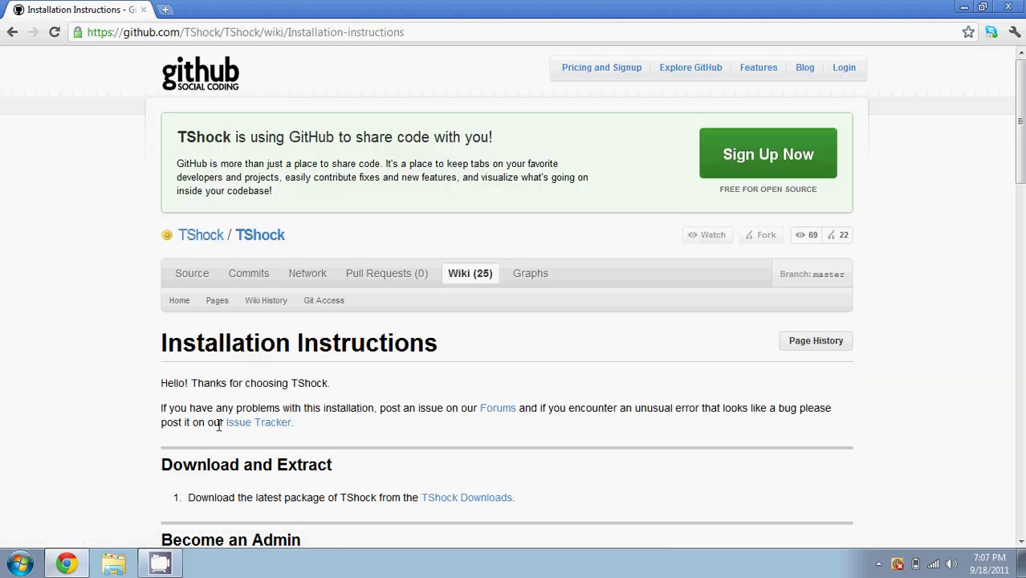
Step: Read through the TShock installation instructions, covering the download, admin setup, adding users, finishing up and FAQ sections
scroll(465, 346, "down", 4)
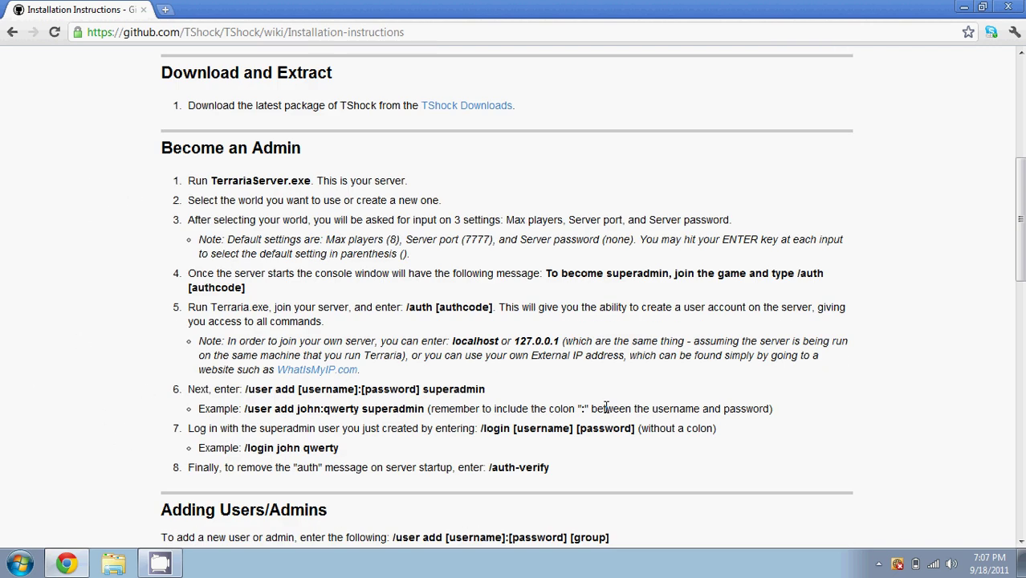
scroll(606, 408, "down", 12)
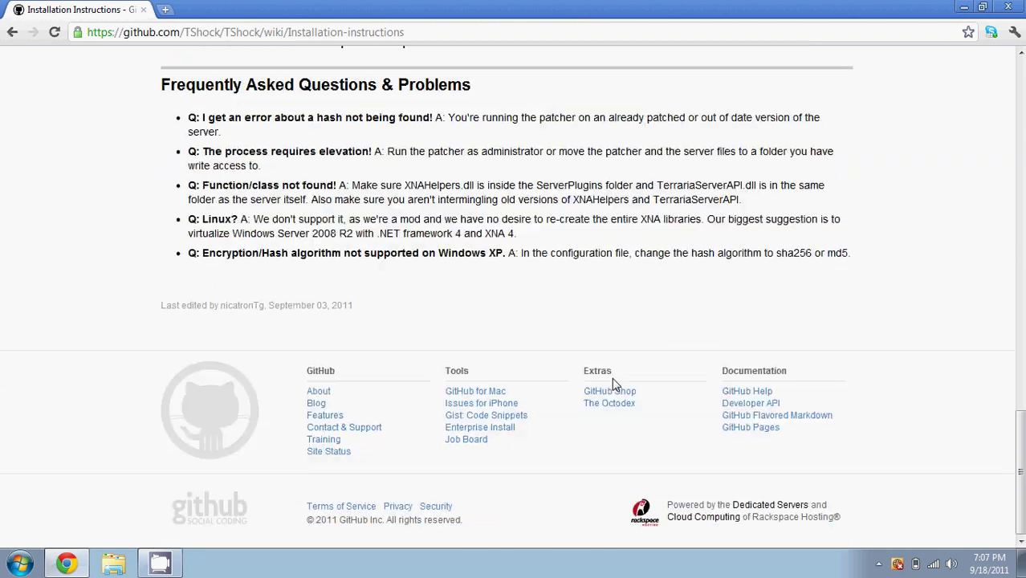
scroll(192, 363, "up", 3)
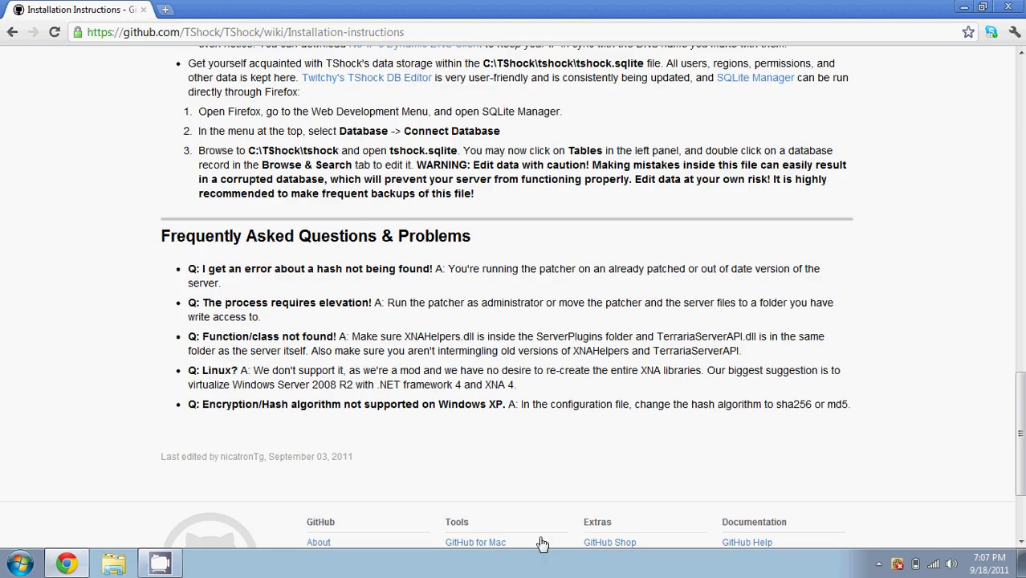
scroll(542, 545, "up", 6)
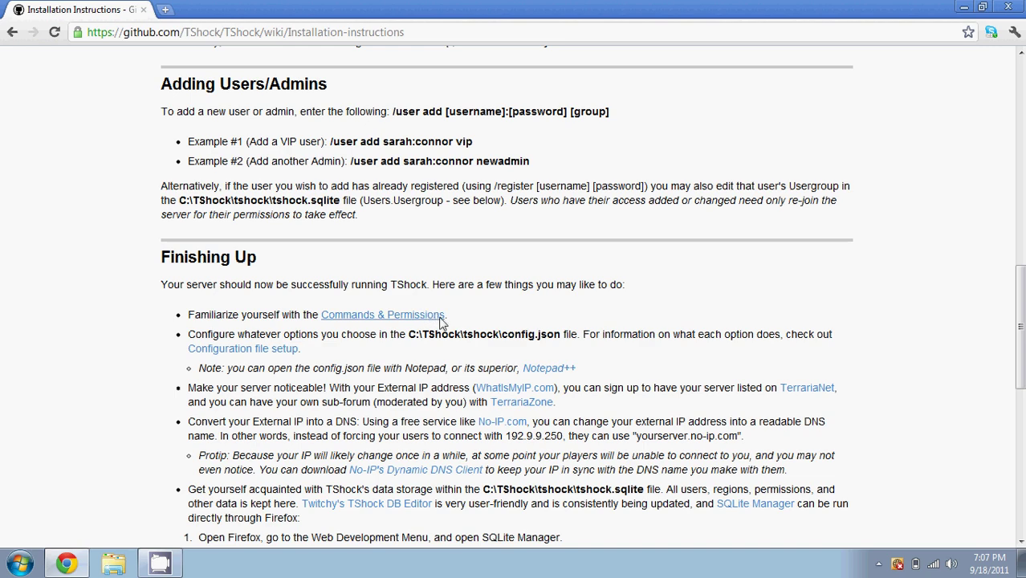
scroll(441, 321, "up", 3)
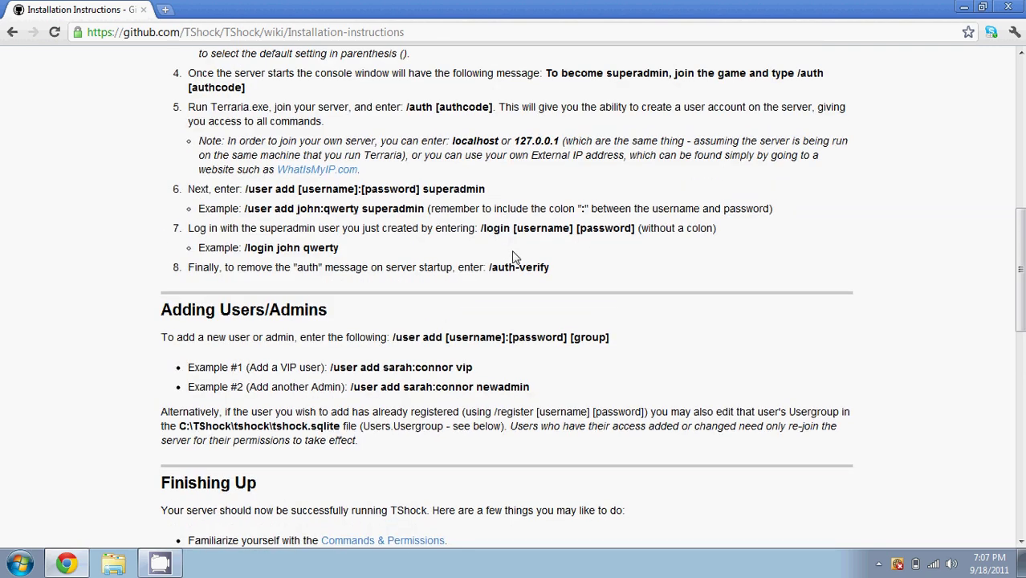
scroll(515, 257, "up", 3)
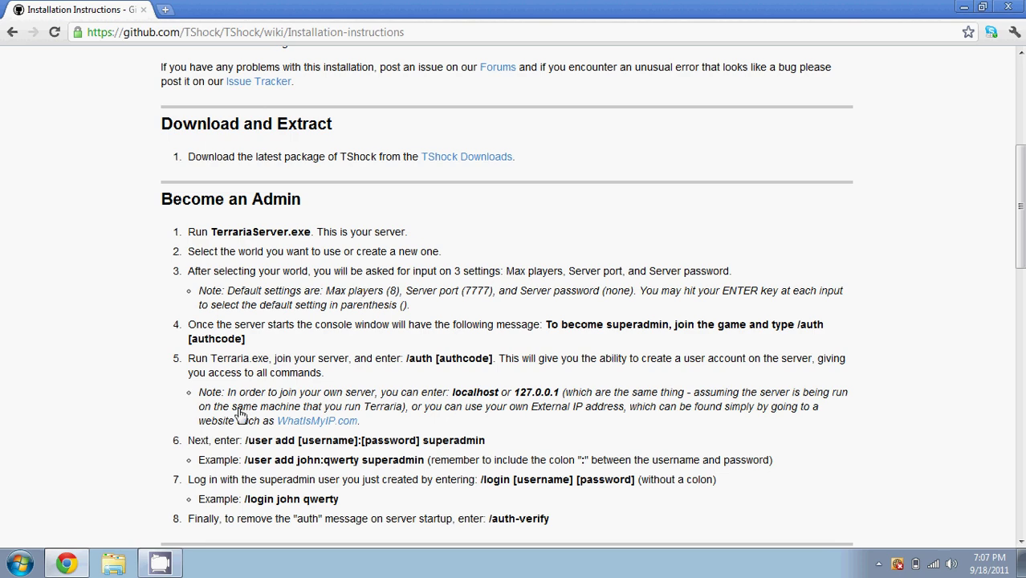
scroll(53, 395, "up", 4)
scroll(68, 394, "down", 3)
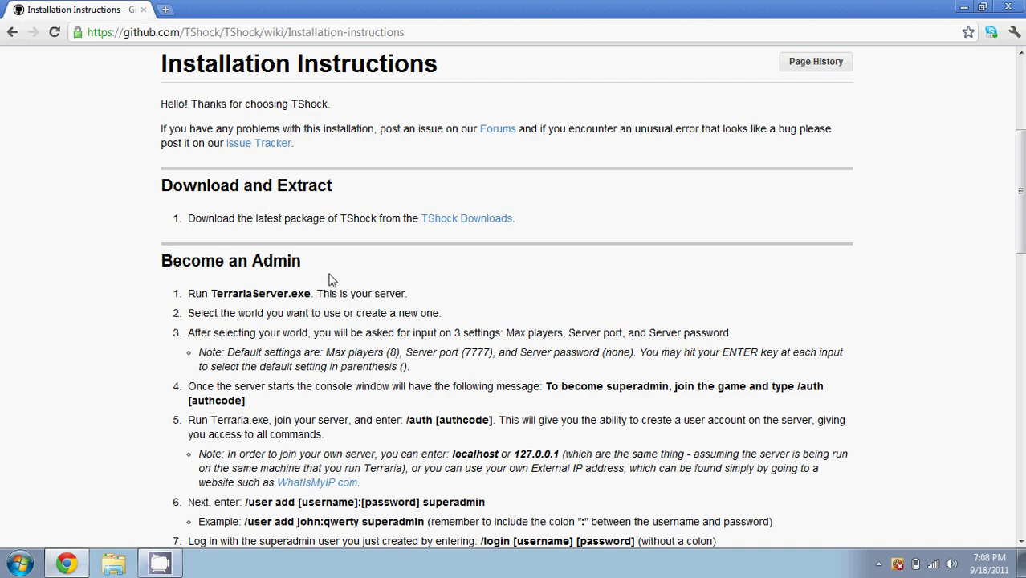
scroll(613, 296, "down", 5)
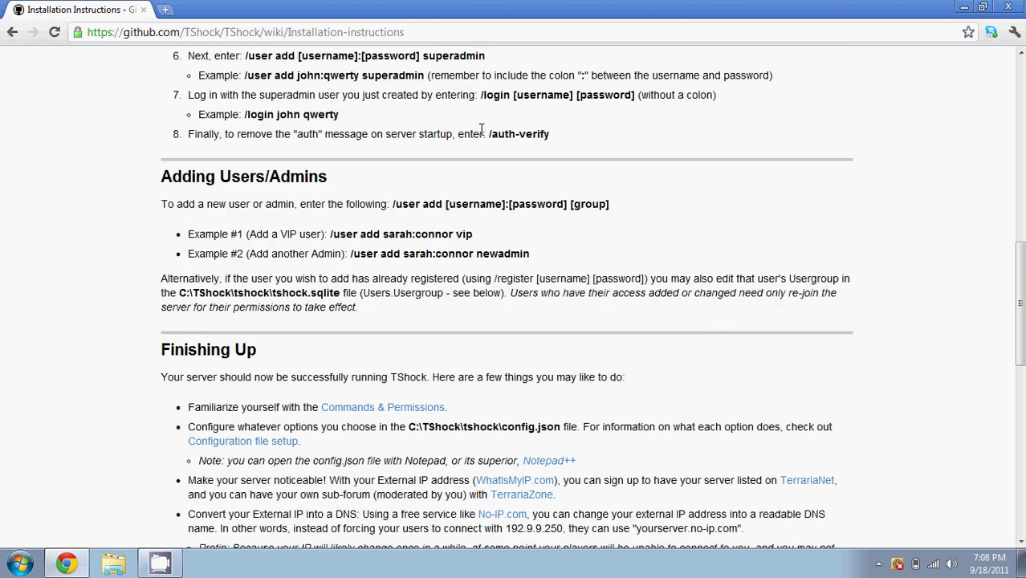
scroll(482, 130, "up", 1)
scroll(544, 195, "down", 4)
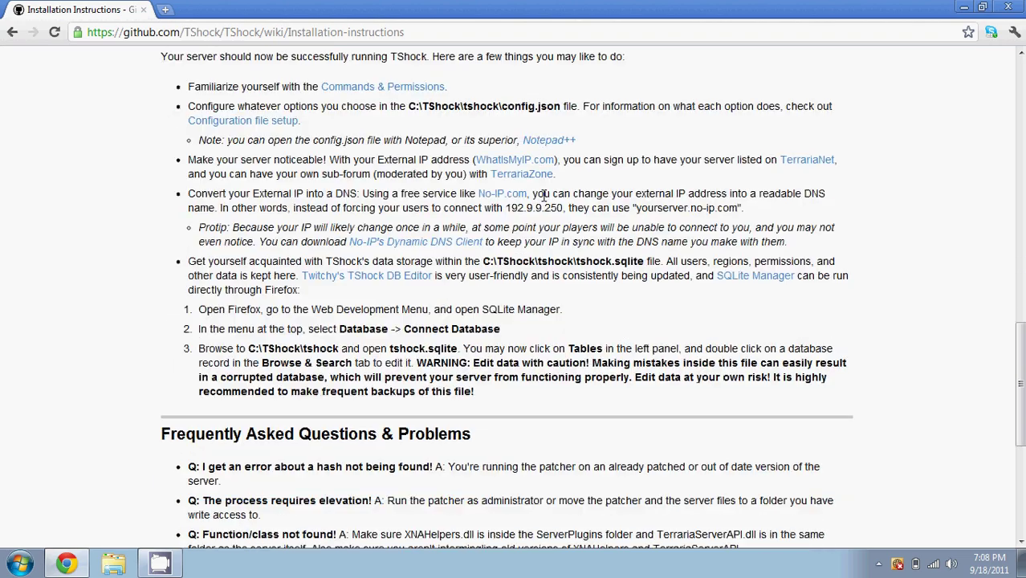
scroll(544, 196, "down", 4)
scroll(361, 186, "up", 12)
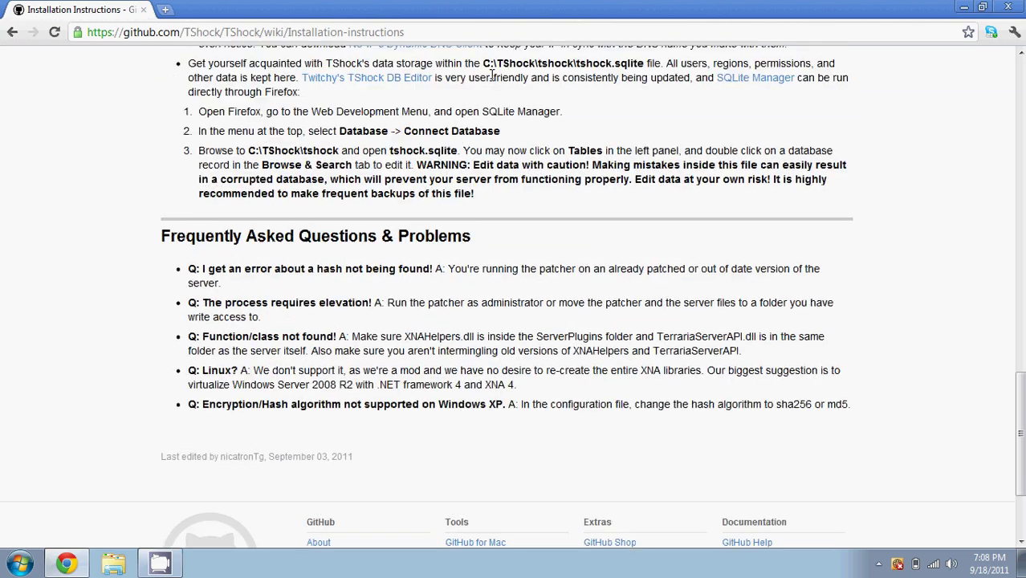
Step: Switch to the desktop's Terraria server folder and run the TerrariaServerAPI application from its TerrariaServerAPI subfolder
left_click(964, 6)
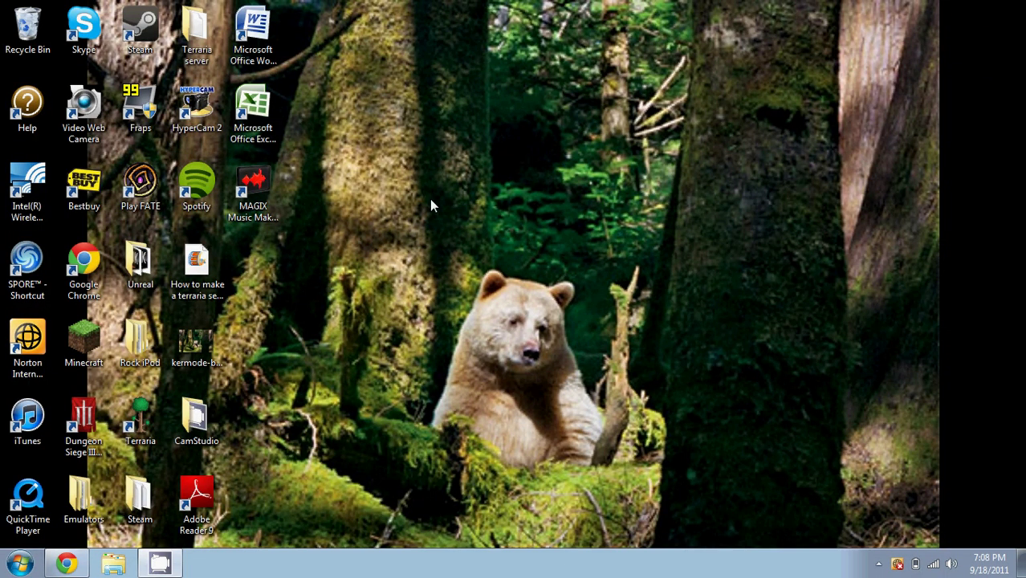
left_click(207, 26)
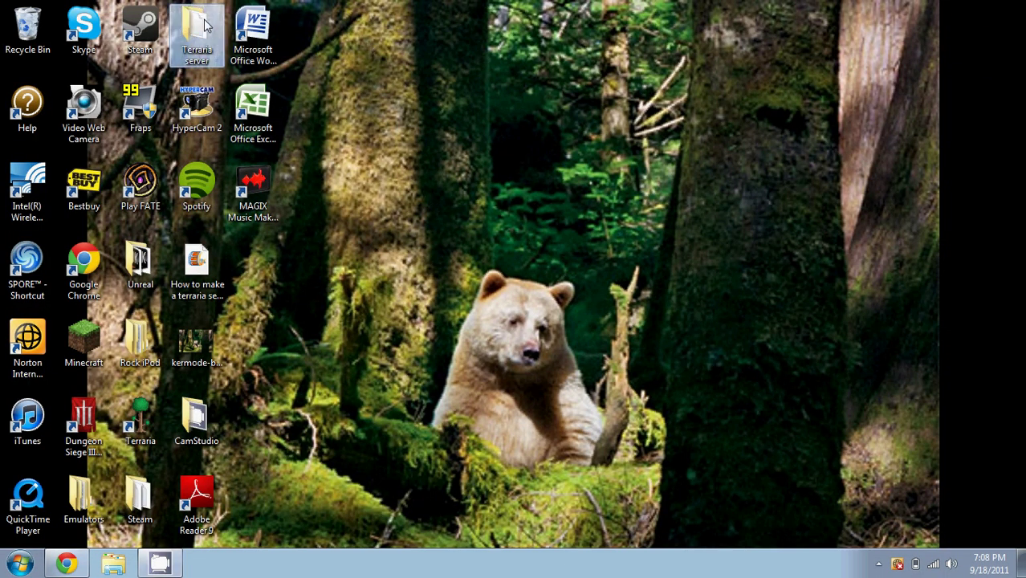
double_click(199, 37)
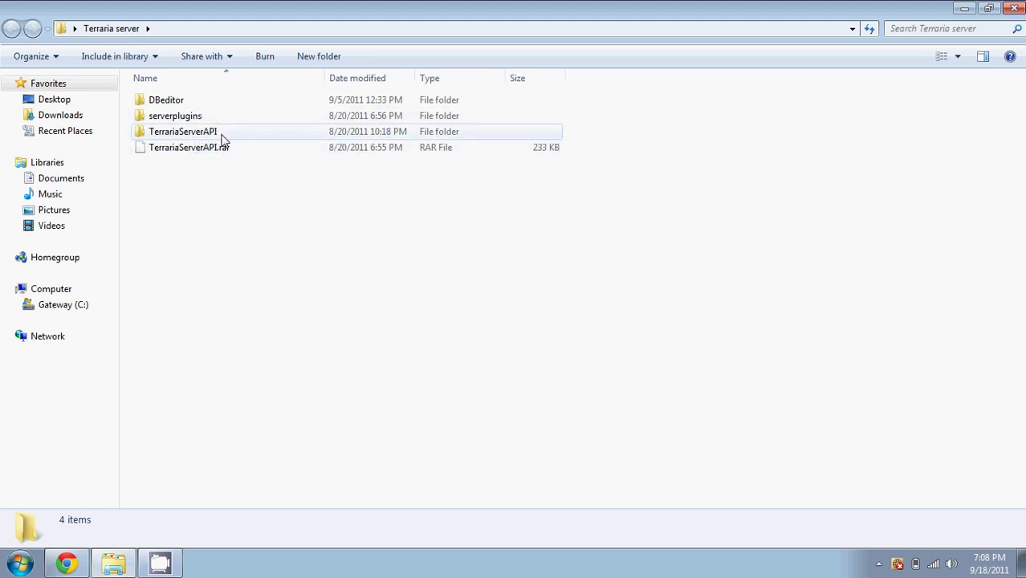
double_click(183, 132)
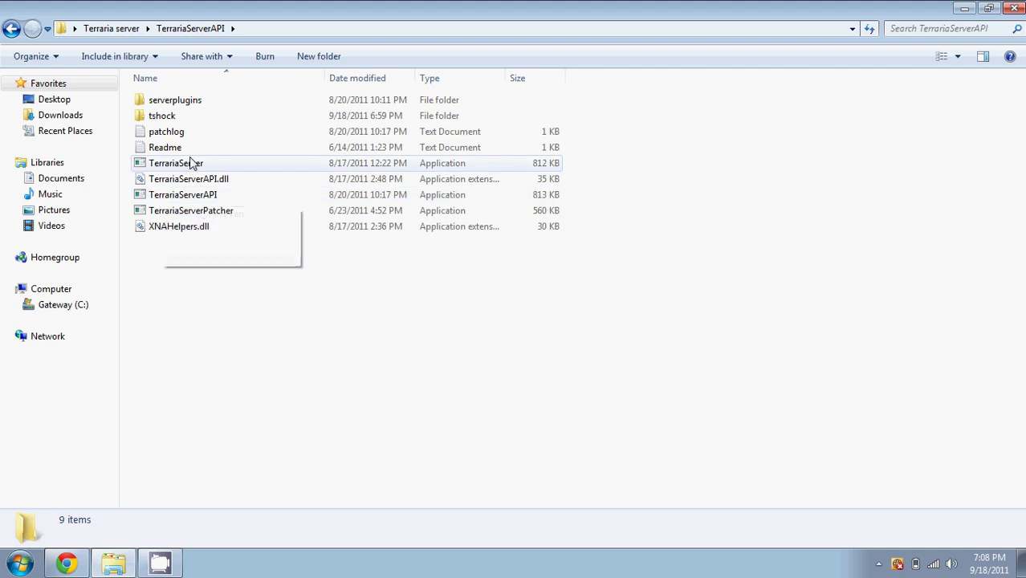
double_click(215, 197)
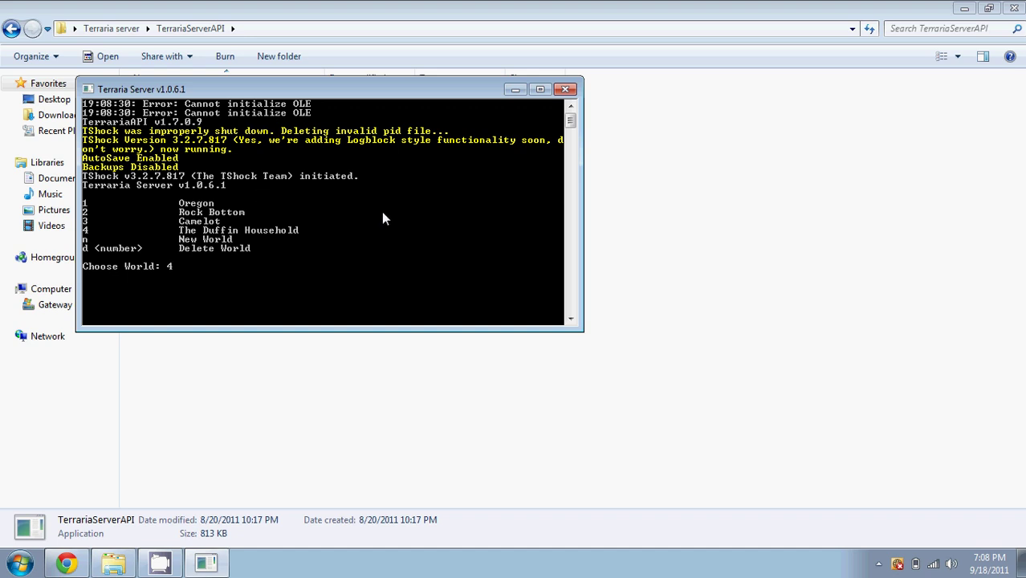
Step: Start the server on world 4 with the default max players and port and no server password
key("Return")
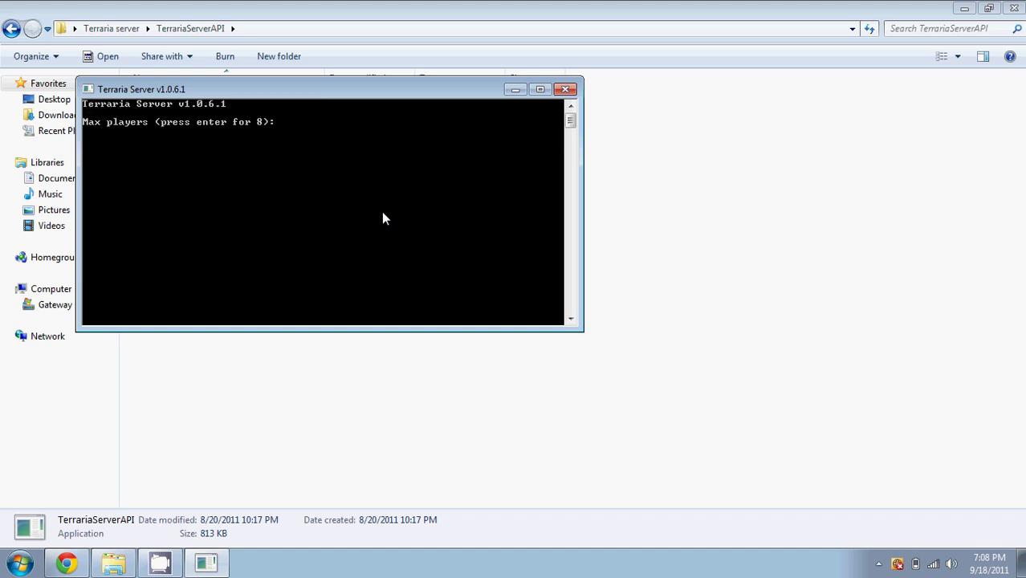
key("Return")
key("Return")
key("Return")
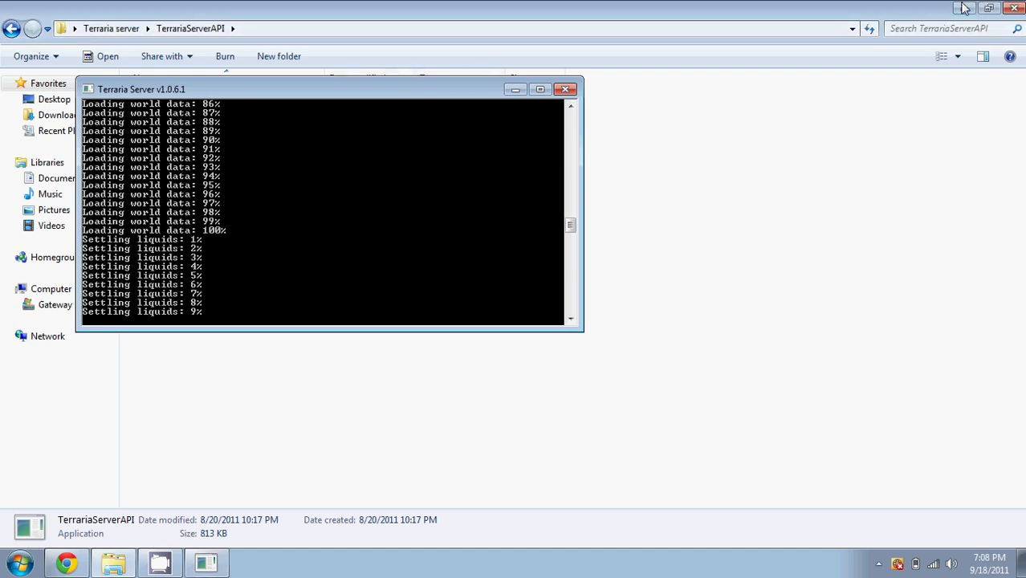
Step: Minimize the folder window, move the server console aside and launch Terraria from the desktop
left_click(965, 8)
left_click_drag(335, 89, 692, 37)
left_click(142, 416)
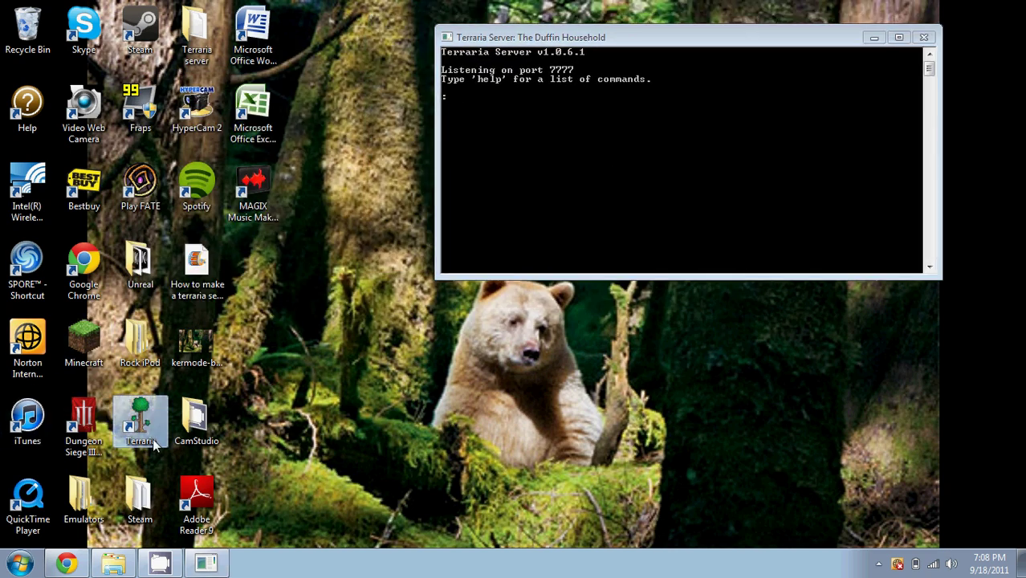
double_click(153, 438)
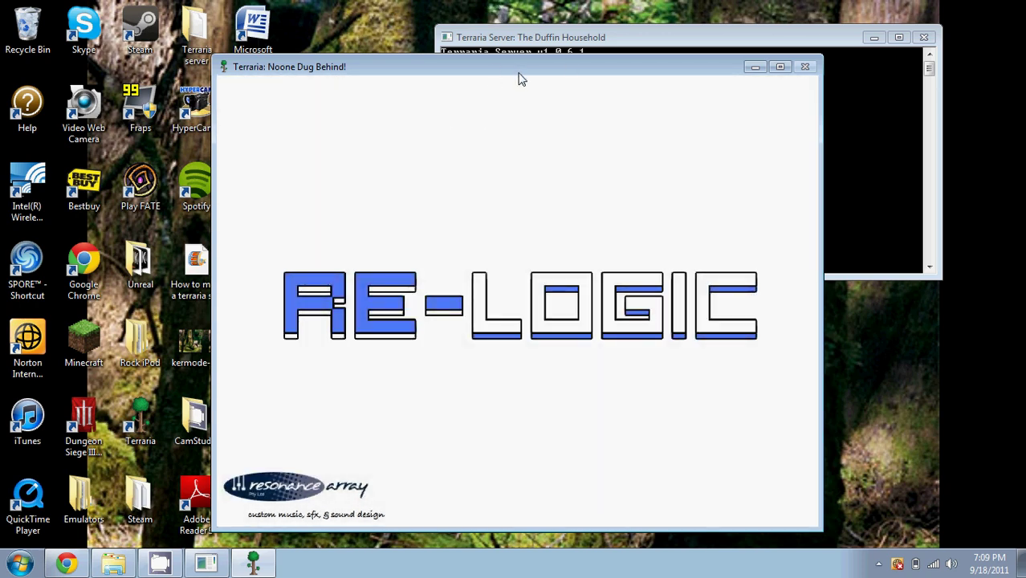
left_click_drag(518, 78, 457, 84)
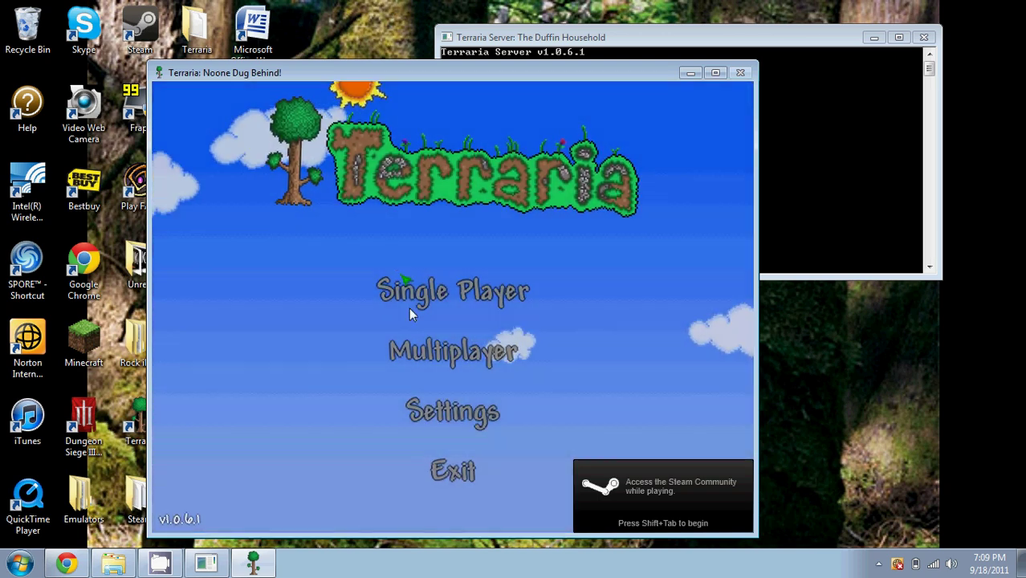
Step: Host and play a multiplayer game with the first character in the fourth listed world, leaving the server password empty
left_click(430, 351)
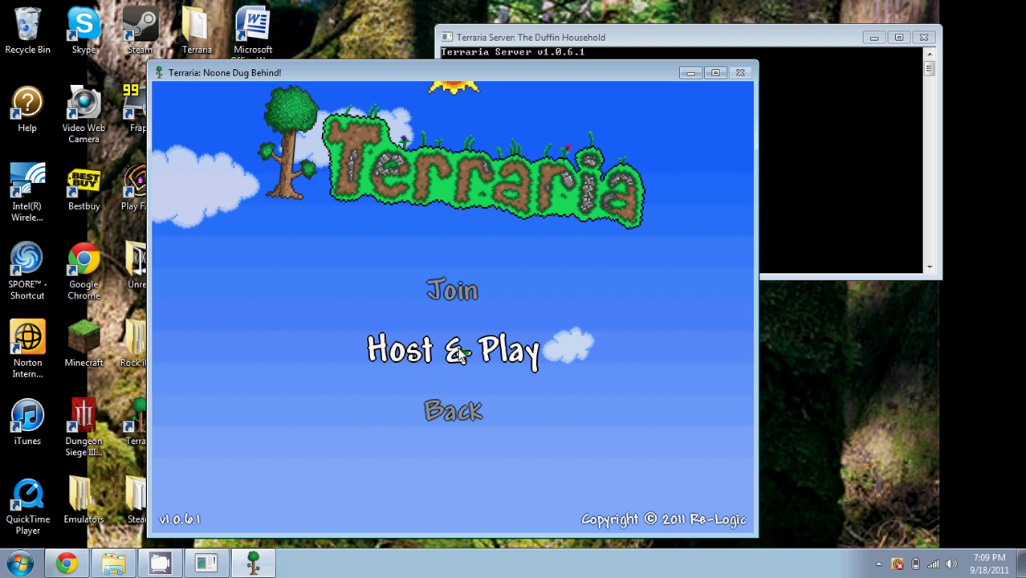
left_click(454, 351)
left_click(485, 247)
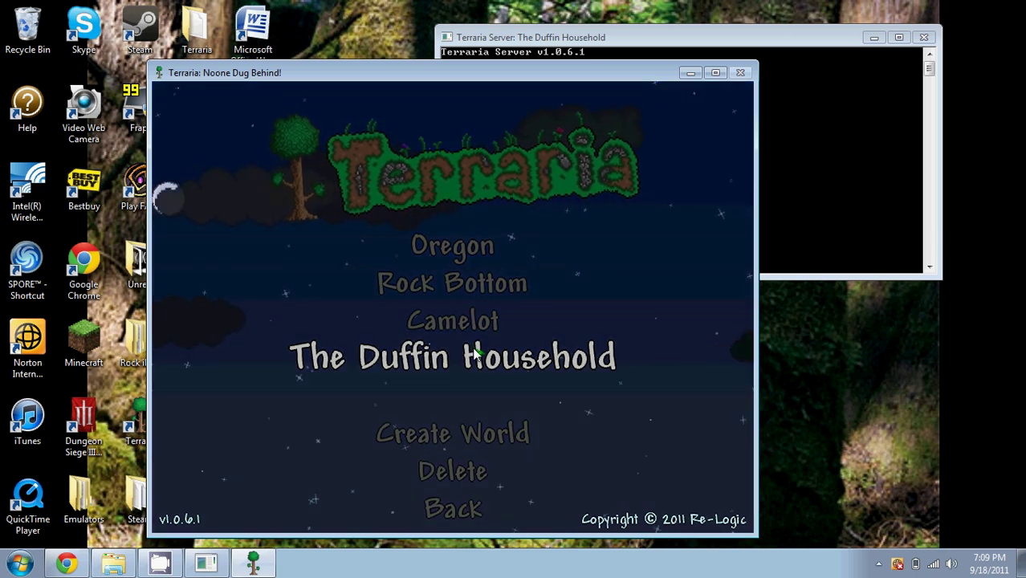
left_click(475, 357)
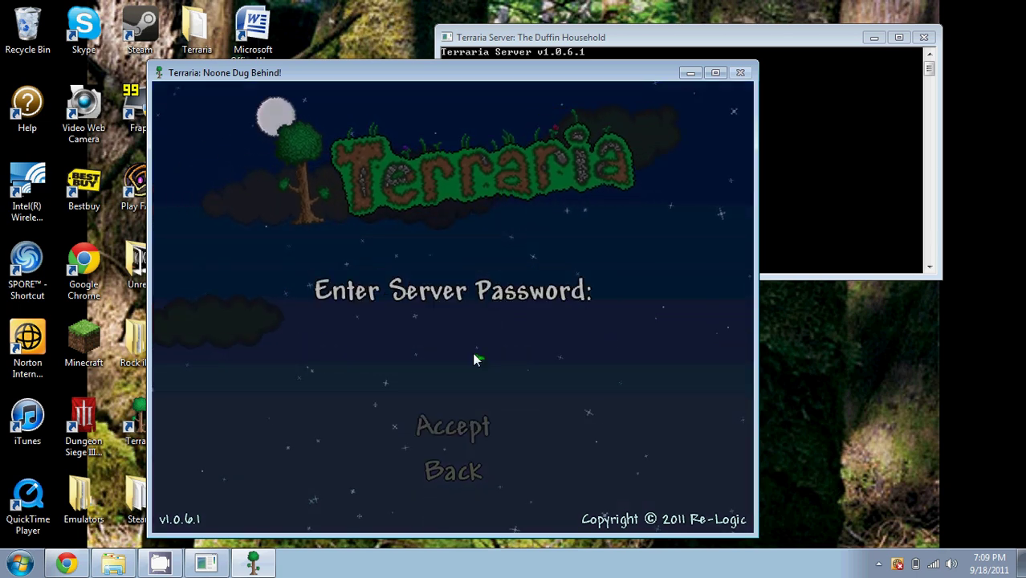
left_click(473, 414)
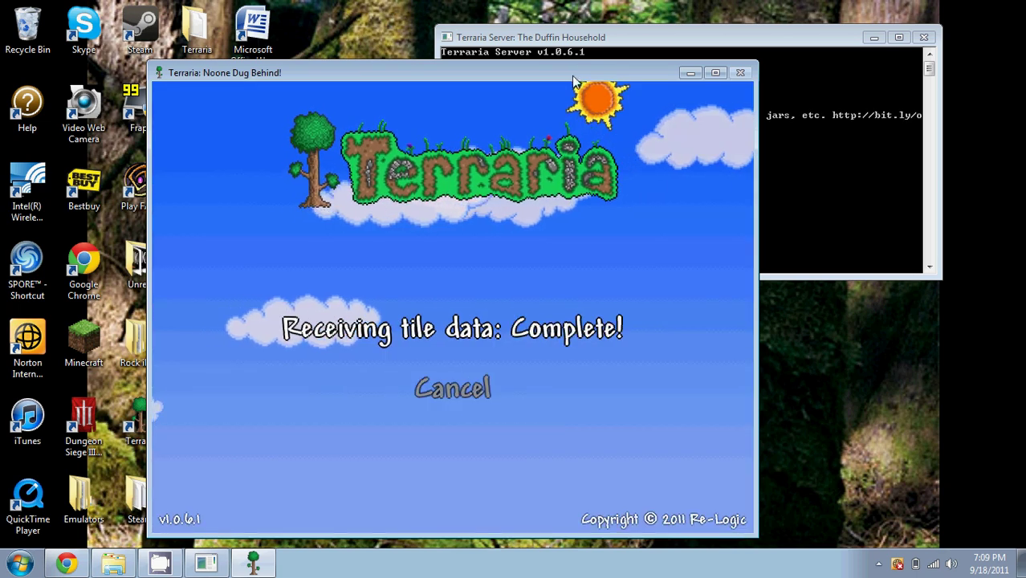
left_click_drag(574, 76, 595, 51)
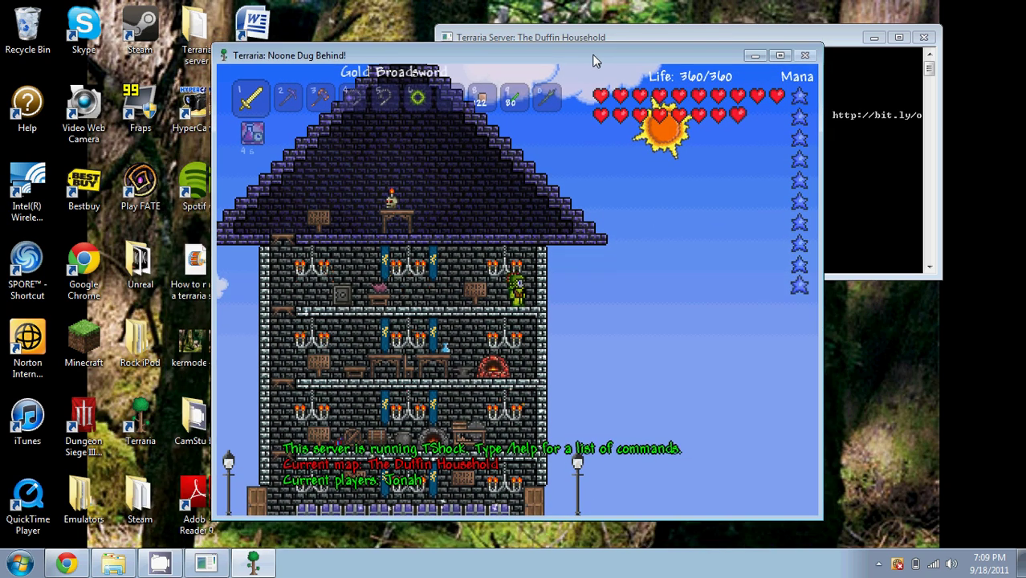
Step: Move the character down through the brick house, outside it and up into the air above the roof
key("a")
key("a")
key("space")
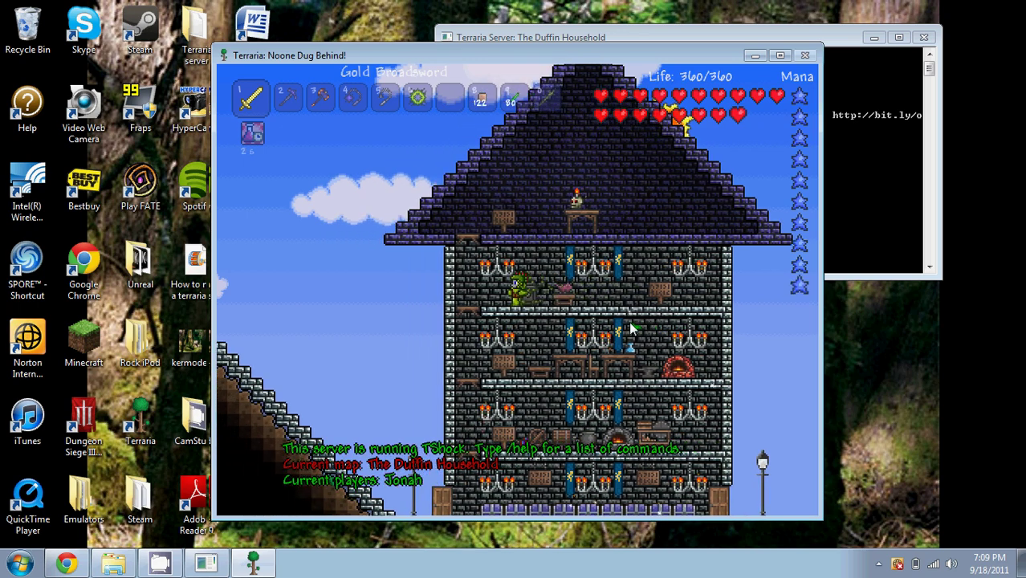
key("s")
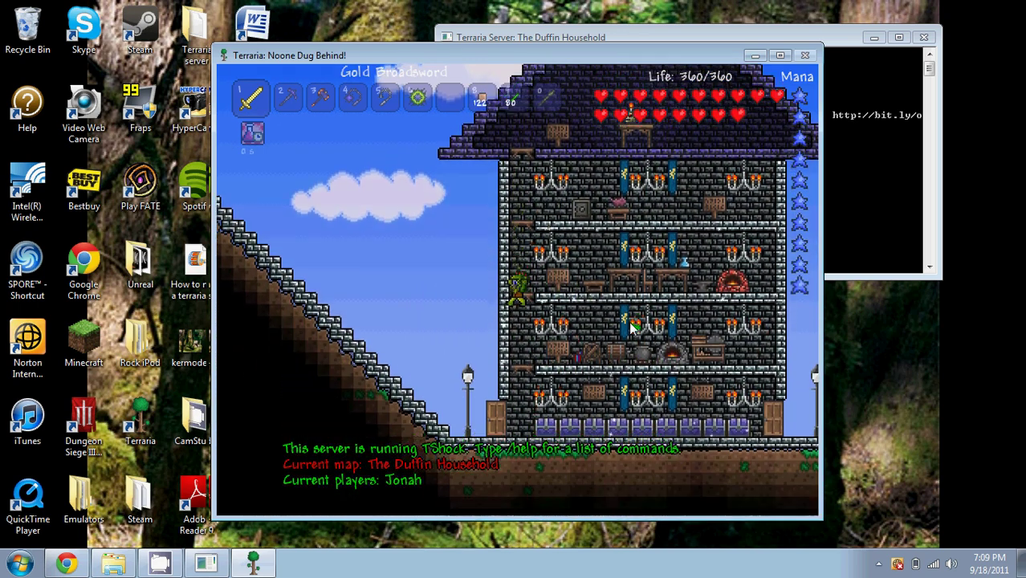
key("a")
key("space")
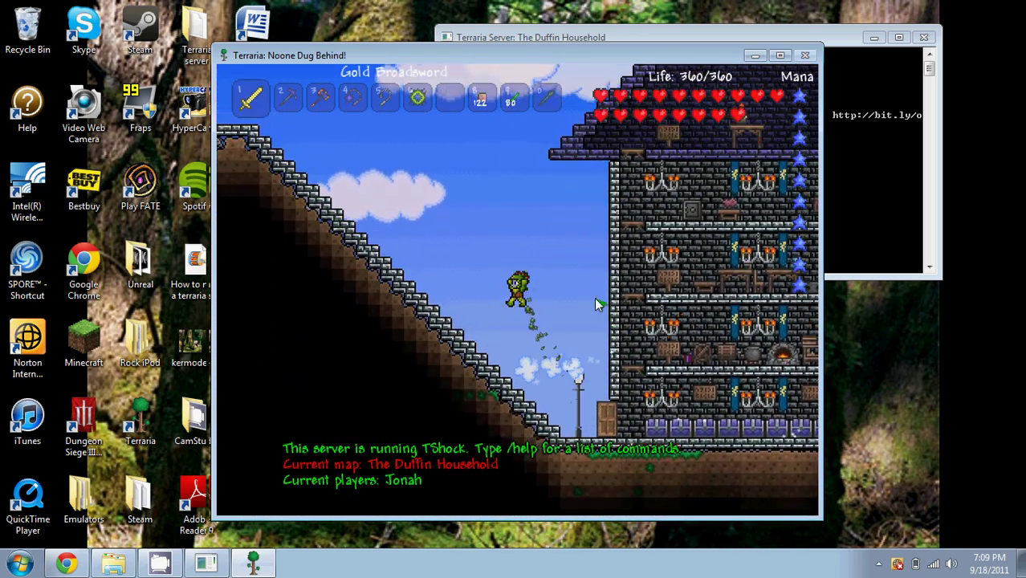
key("space")
key("d")
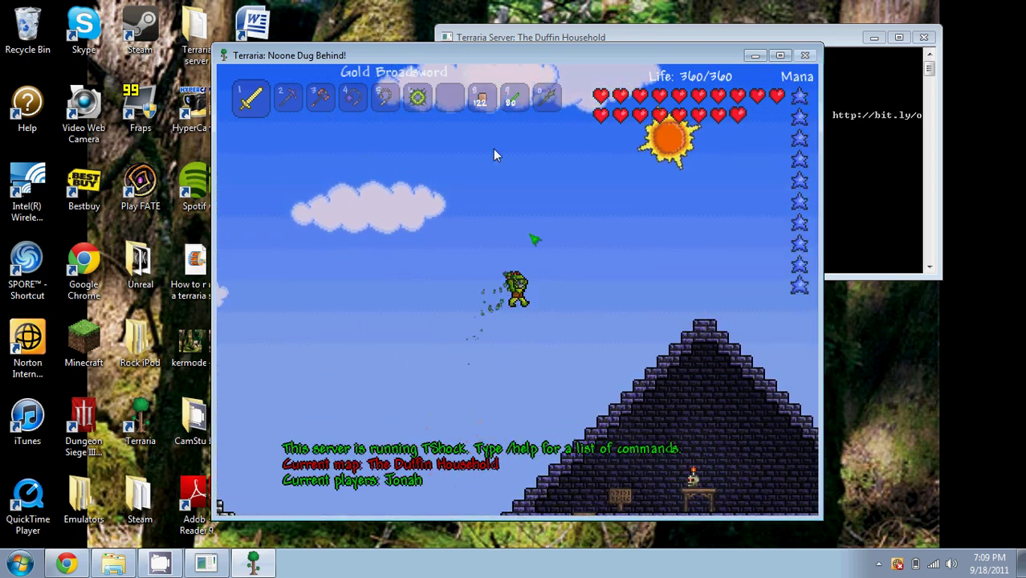
Step: Land the character on the peak of the brick house's pyramid roof
key("d")
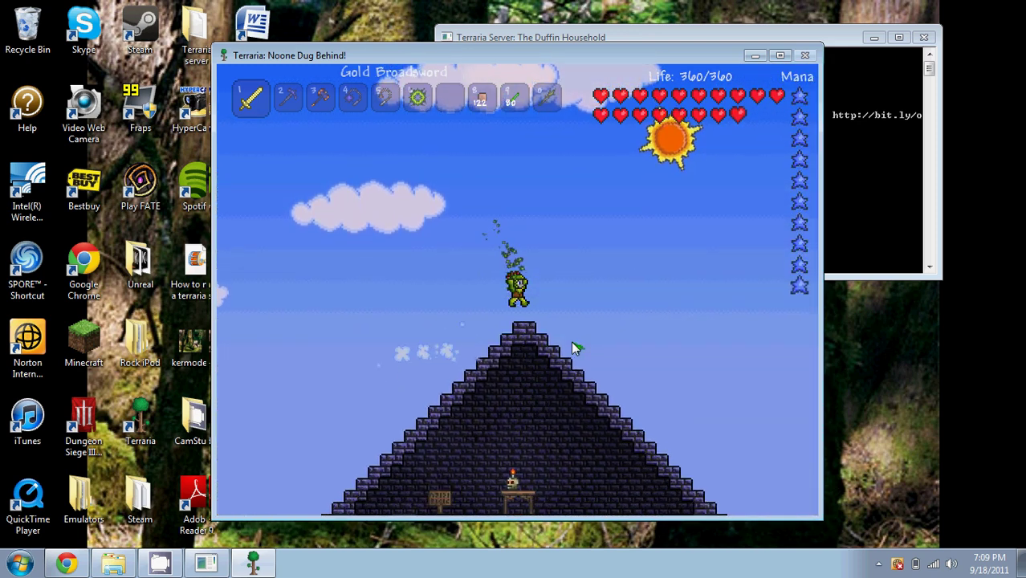
key("a")
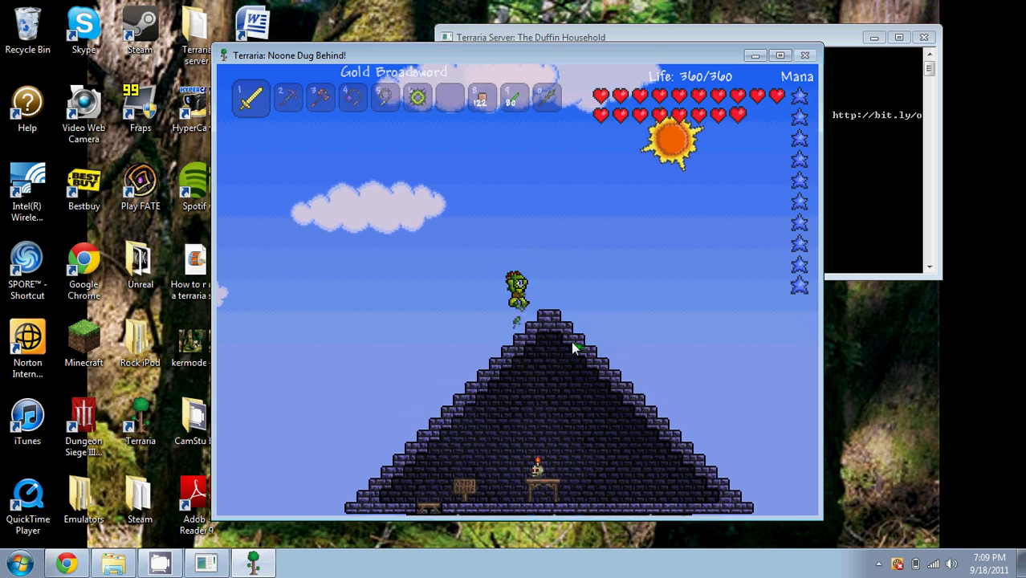
key("d")
Step: Spawn one Eye of Cthulhu with the chat command /eye
key("Return")
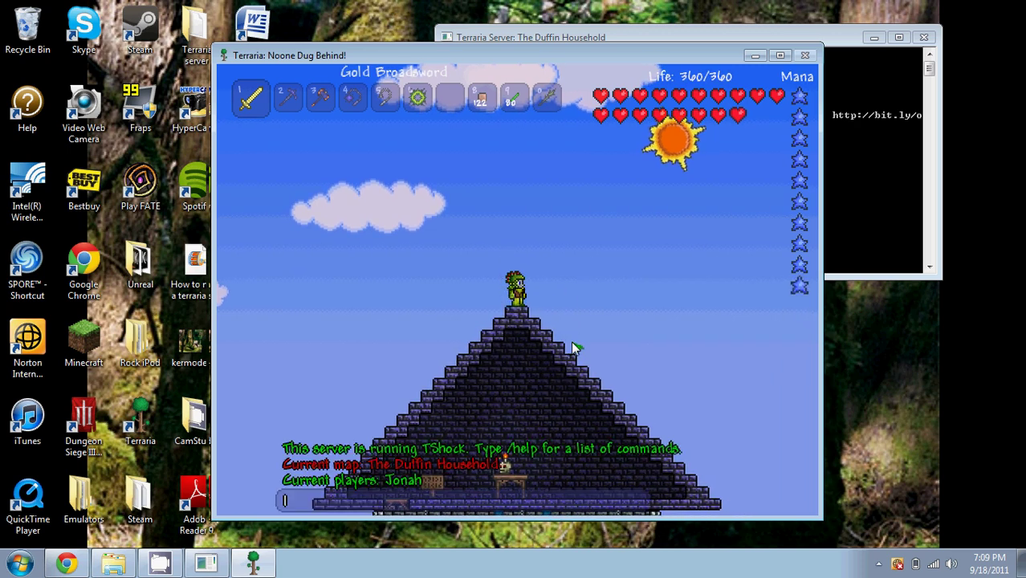
type("/eye")
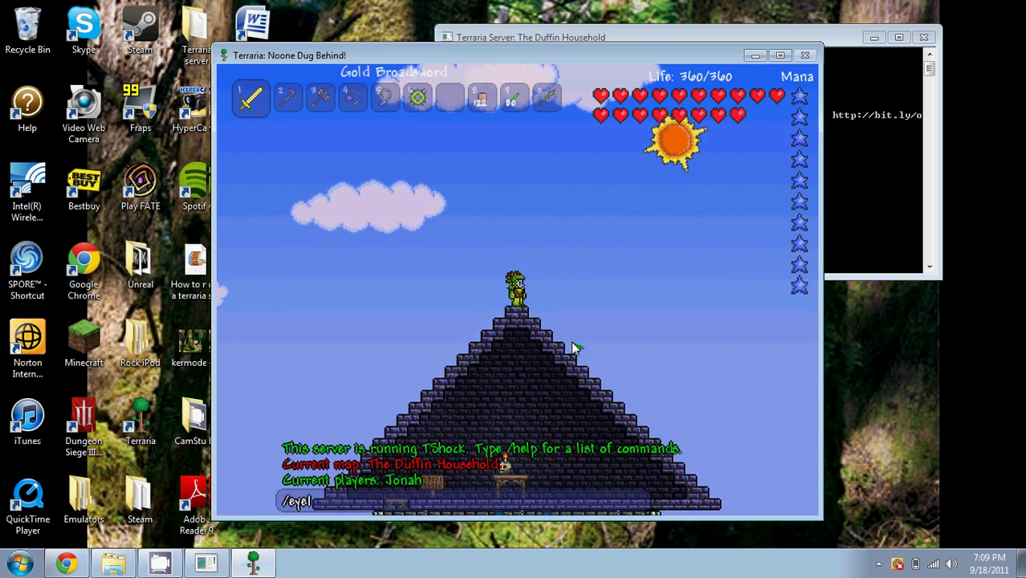
key("Return")
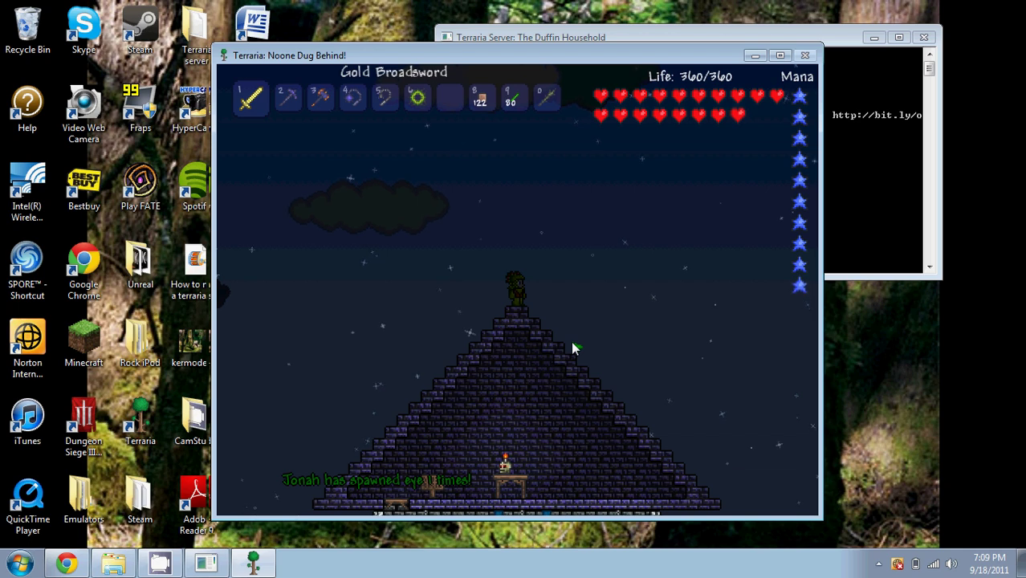
Step: Dodge the boss above the roof and kill all hostile NPCs with the chat command /butcher
key("space")
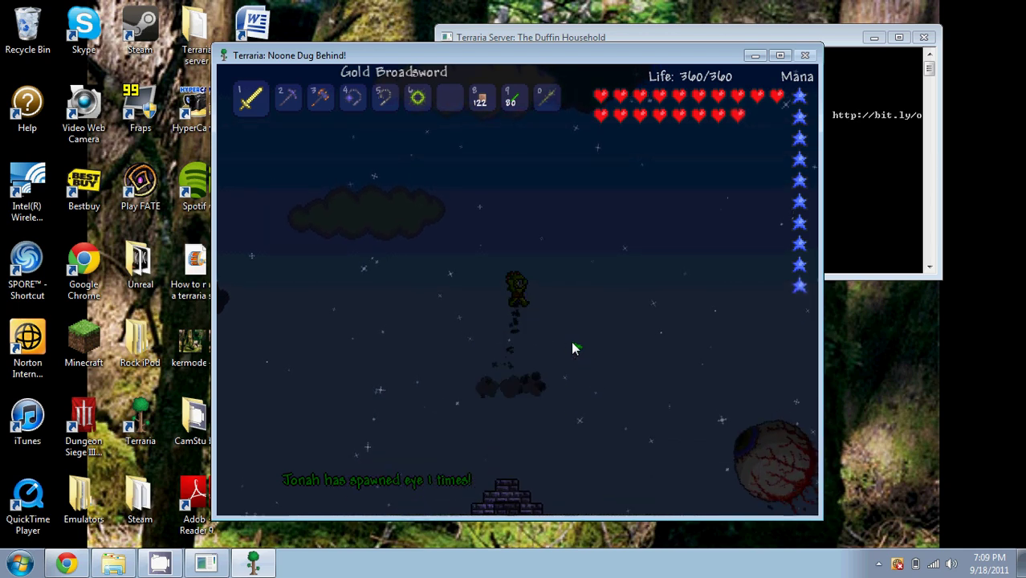
key("Return")
type("/but")
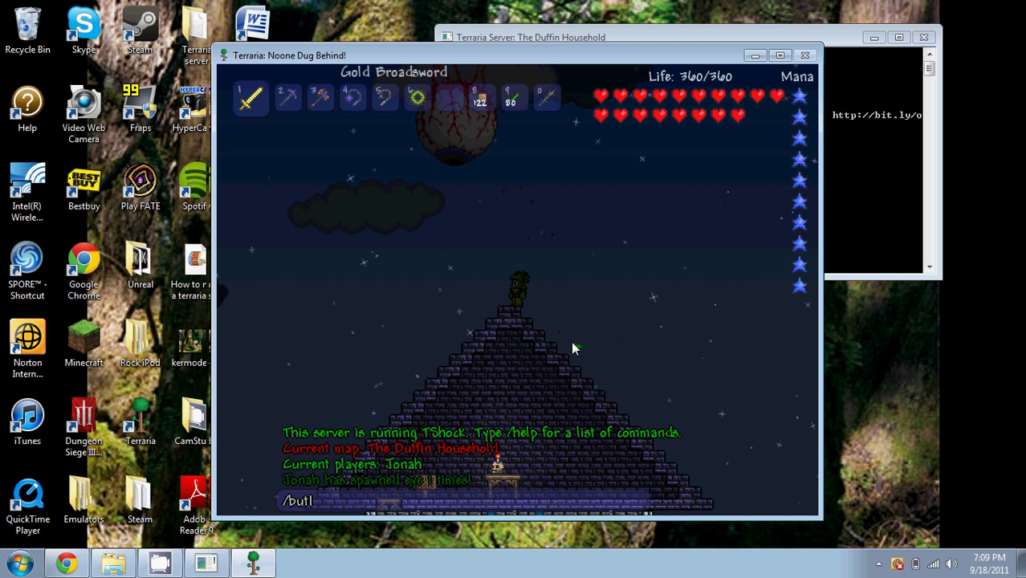
type("lcher")
key("Return")
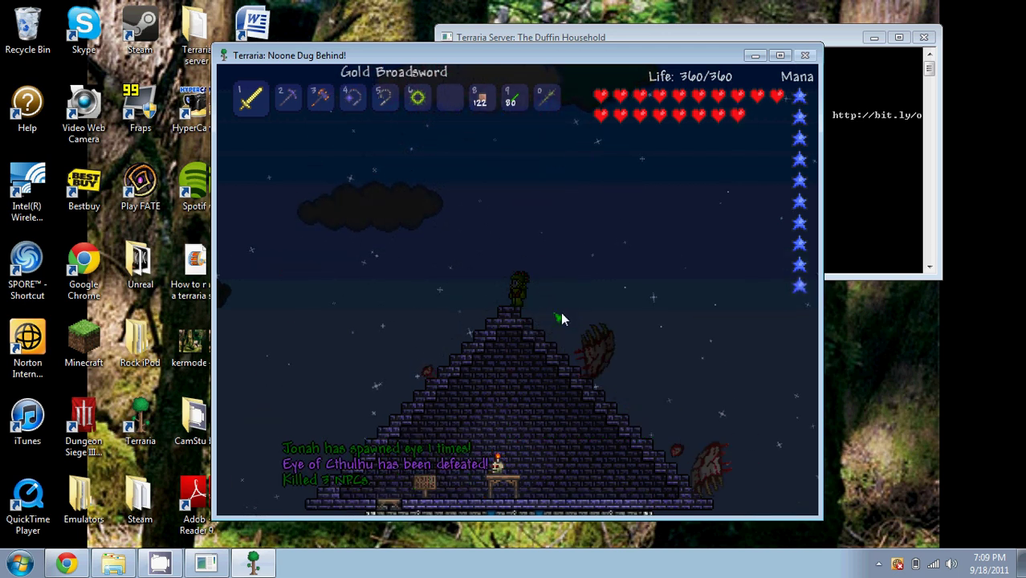
Step: Spawn 600 Eyes of Cthulhu at once with the chat command /eye 600
key("Return")
type("/eyel")
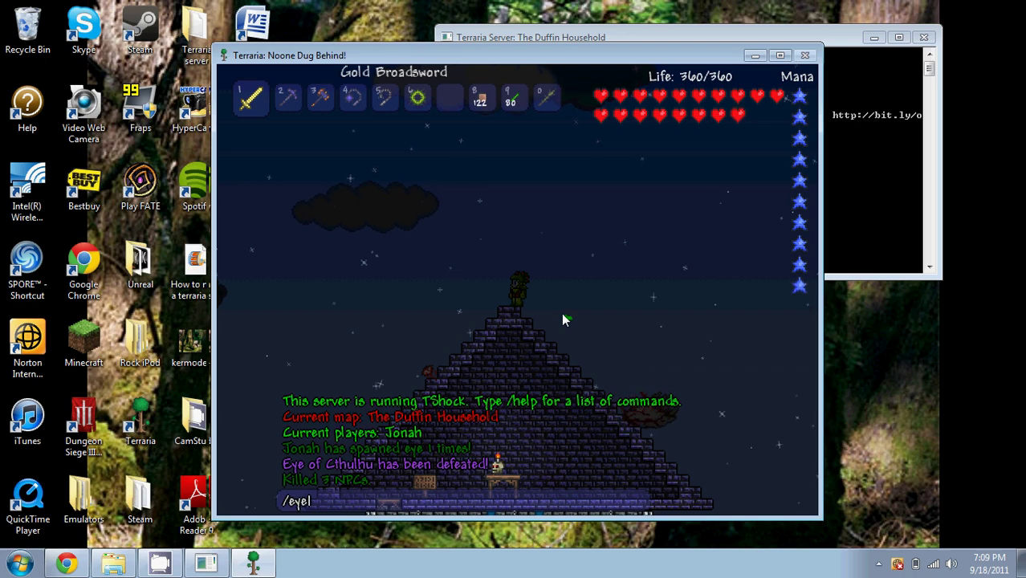
type(" 100")
key("Return")
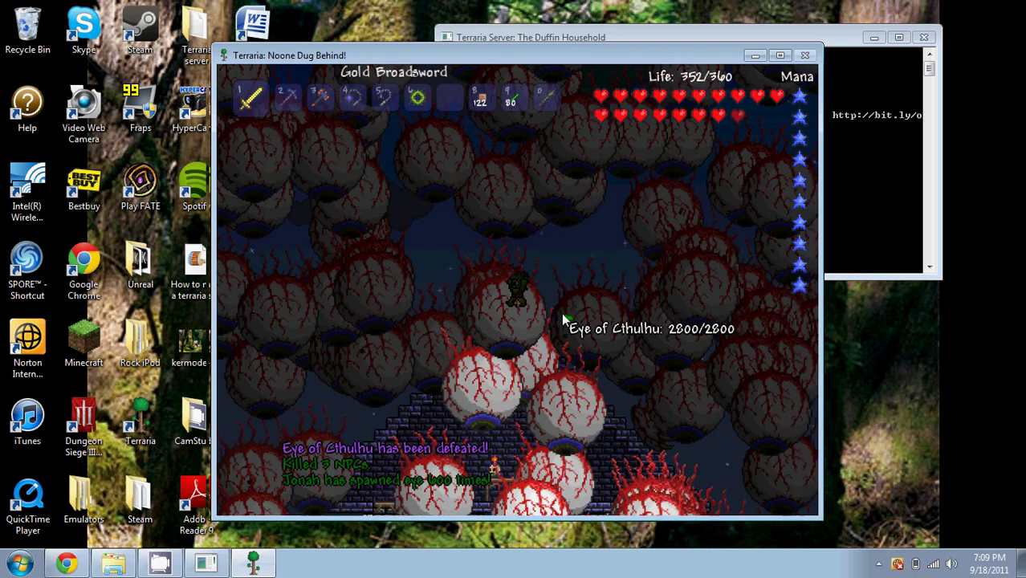
Step: Wipe out the whole swarm of Eyes of Cthulhu with the /butcher chat command
key("Return")
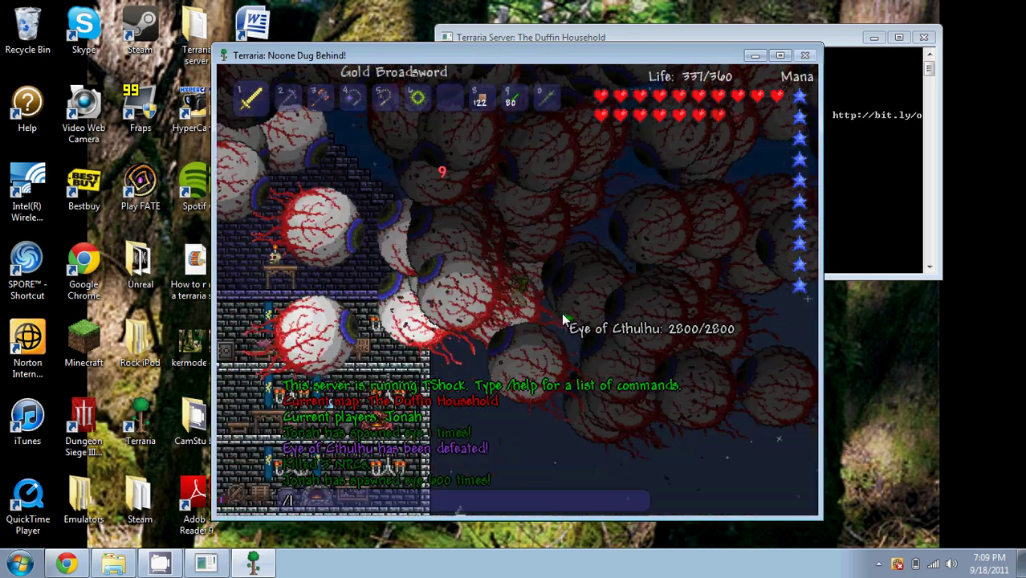
type("/butcher")
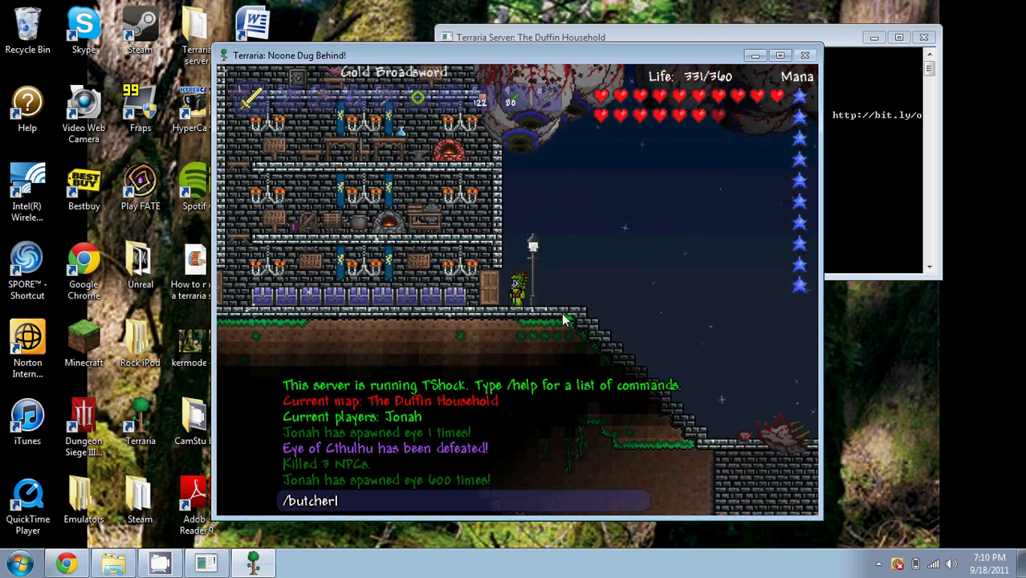
key("Return")
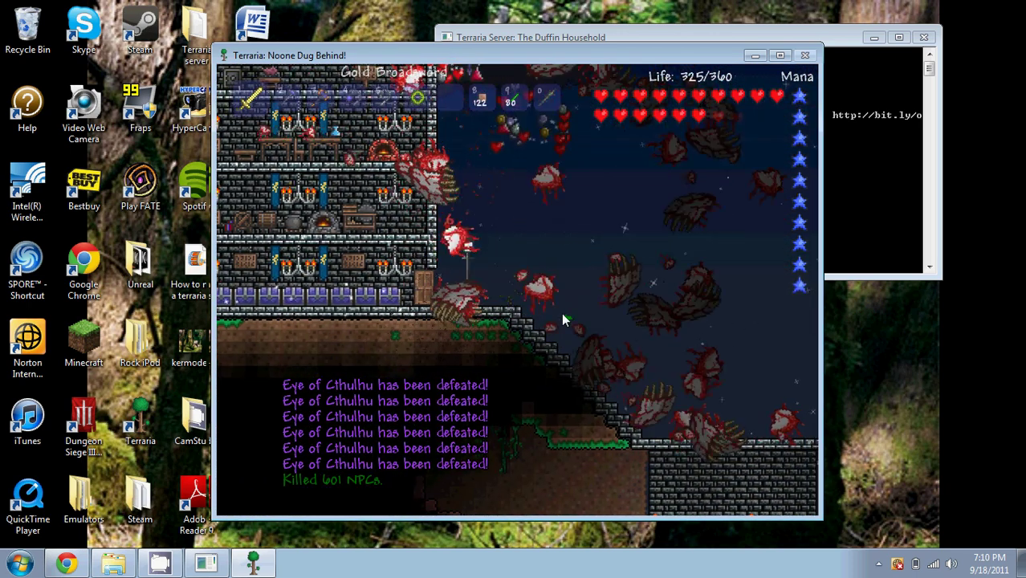
Step: Collect the dropped loot beside the house and fly the character back onto the roof's peak
key("a")
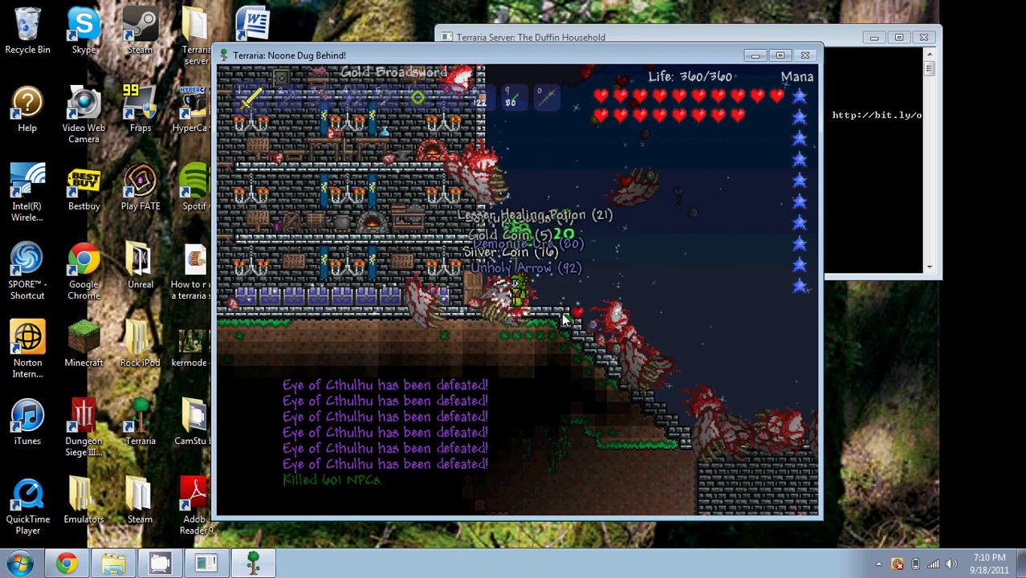
key("space")
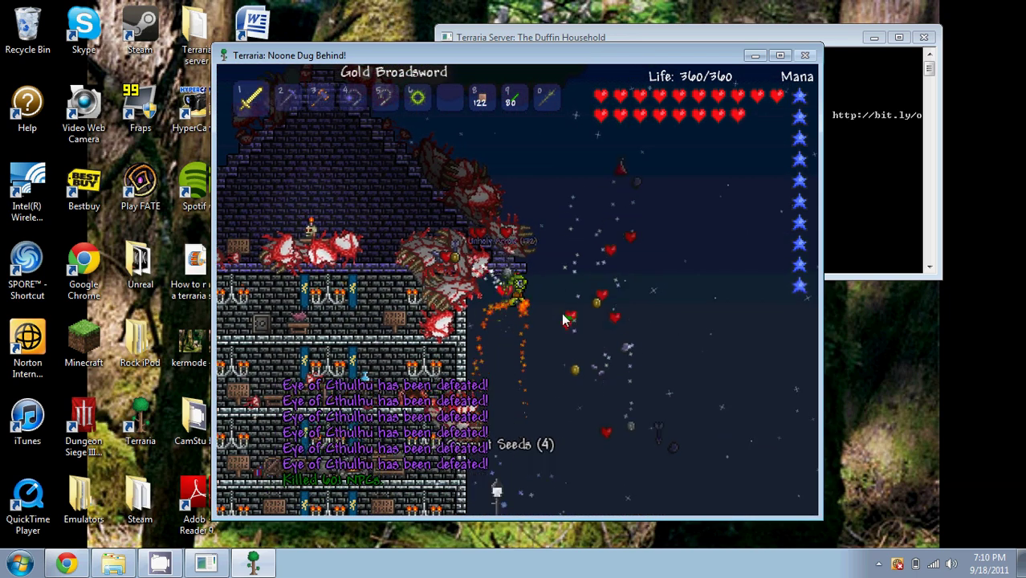
key("d")
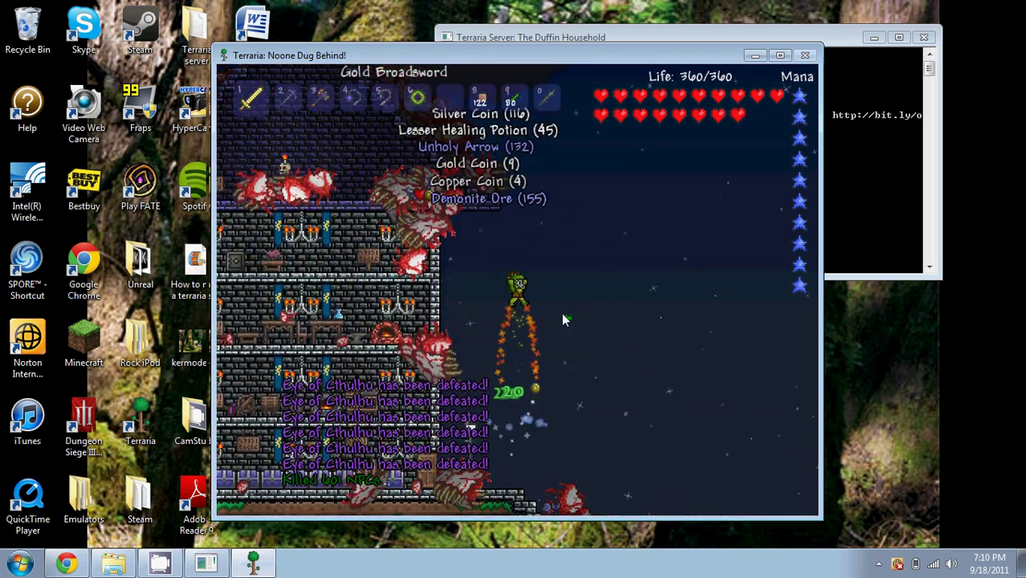
key("space")
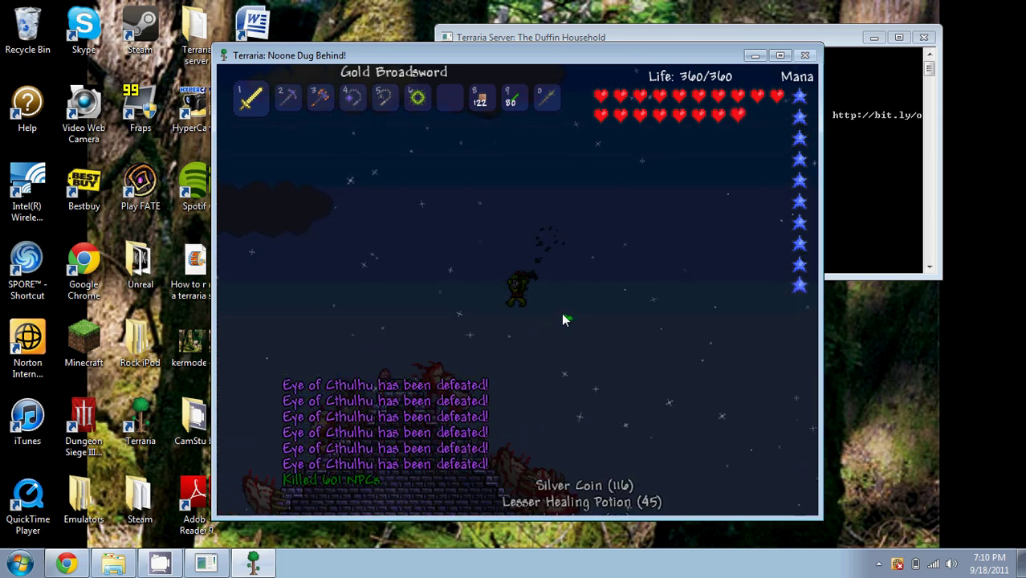
key("space")
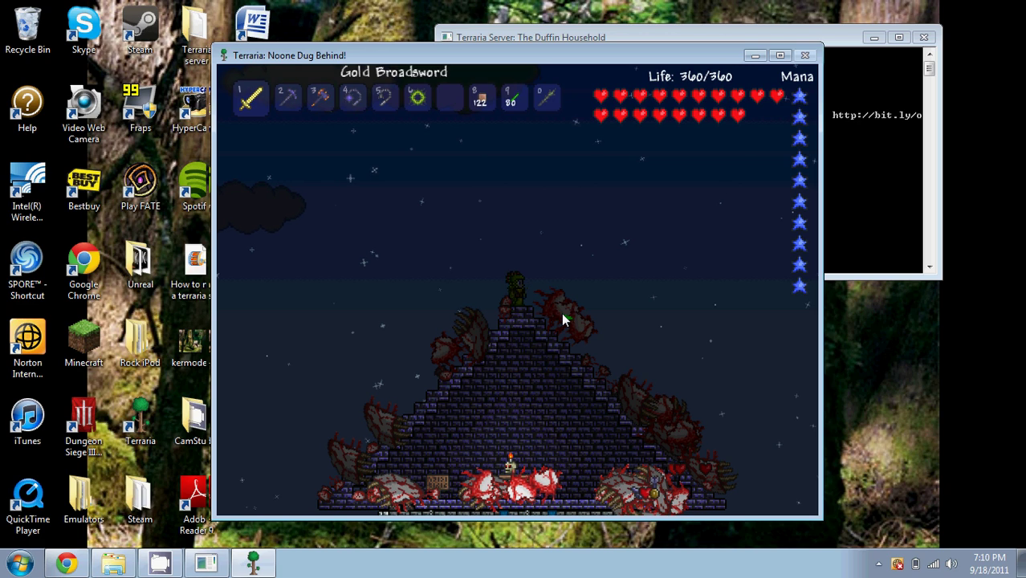
key("space")
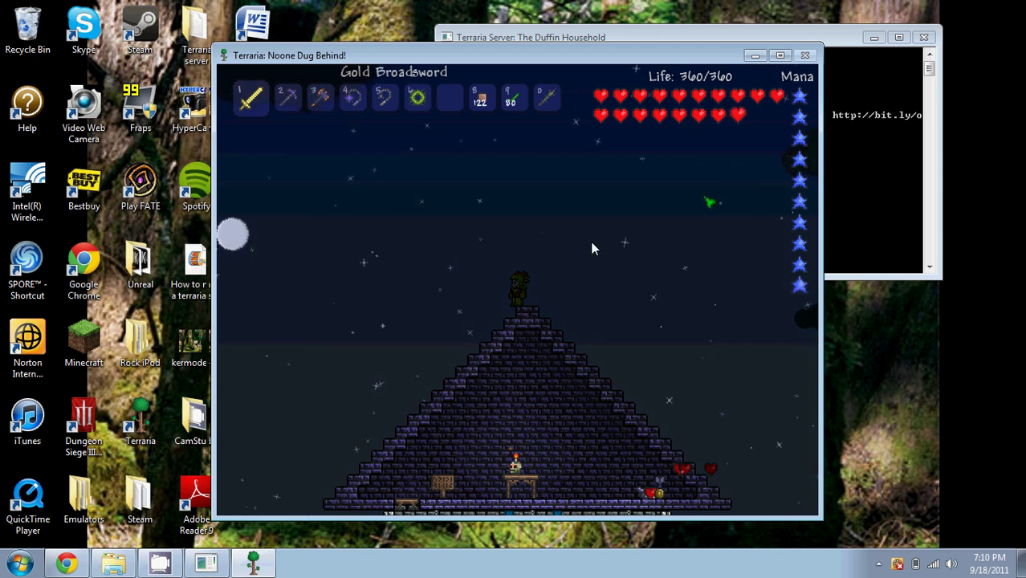
mouse_move(156, 567)
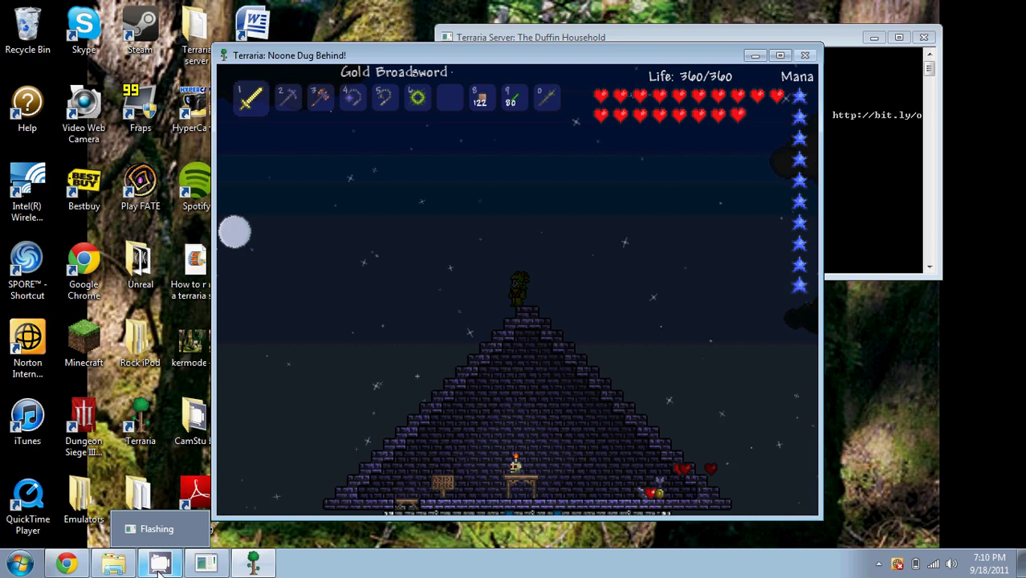